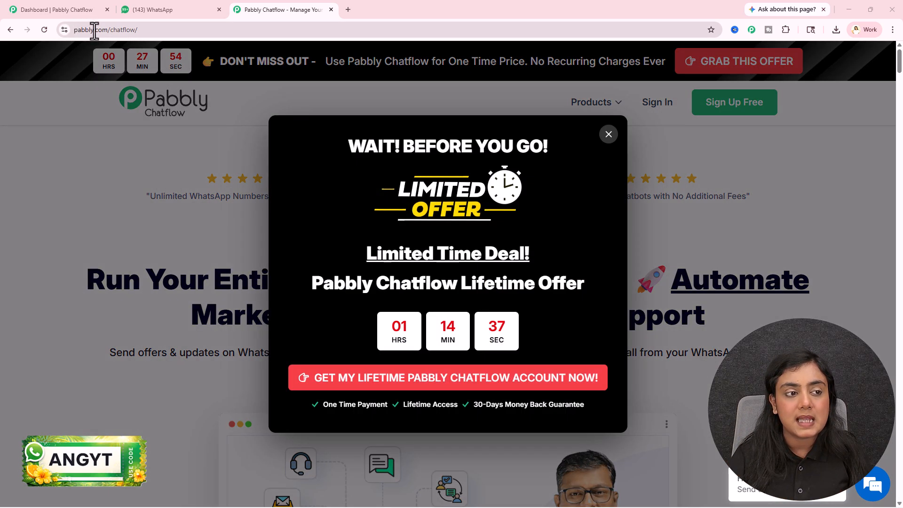
Close the Pabbly Chatflow offer popup and landing page, and open the list of message templates.
click(826, 288)
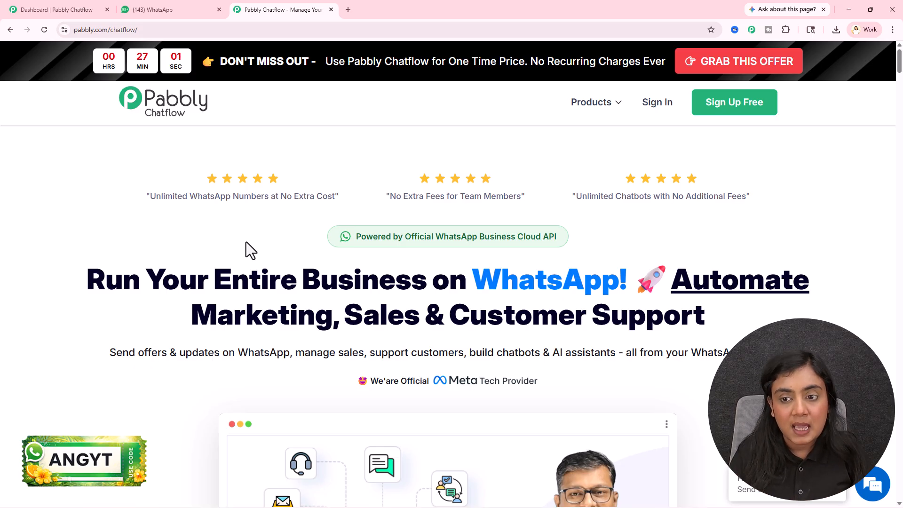
click(331, 10)
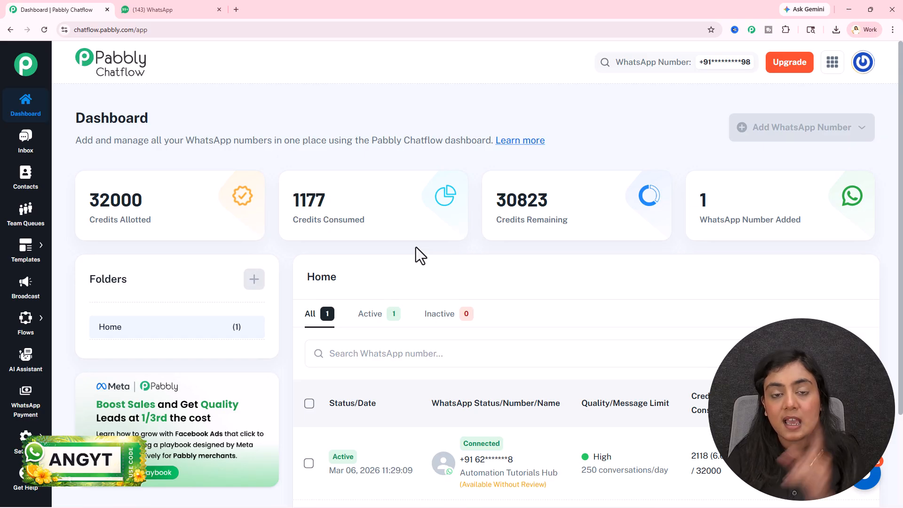
mouse_move(26, 249)
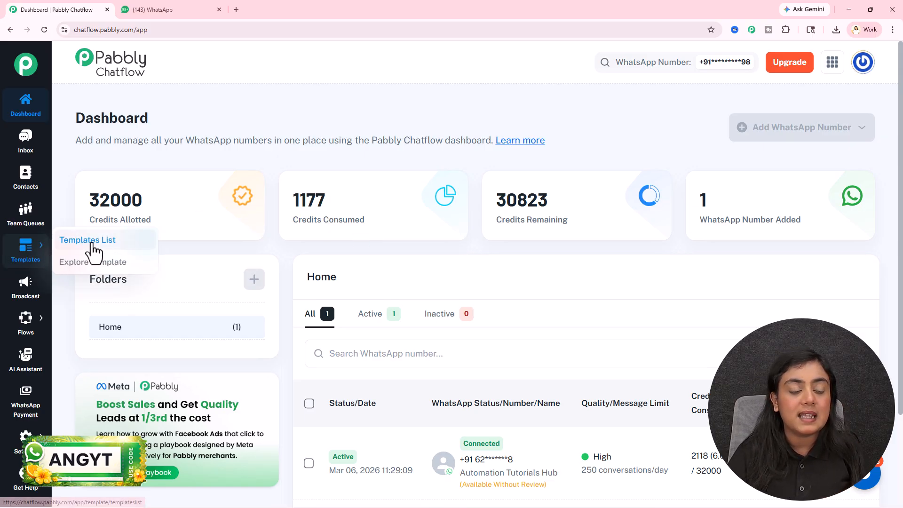
click(91, 240)
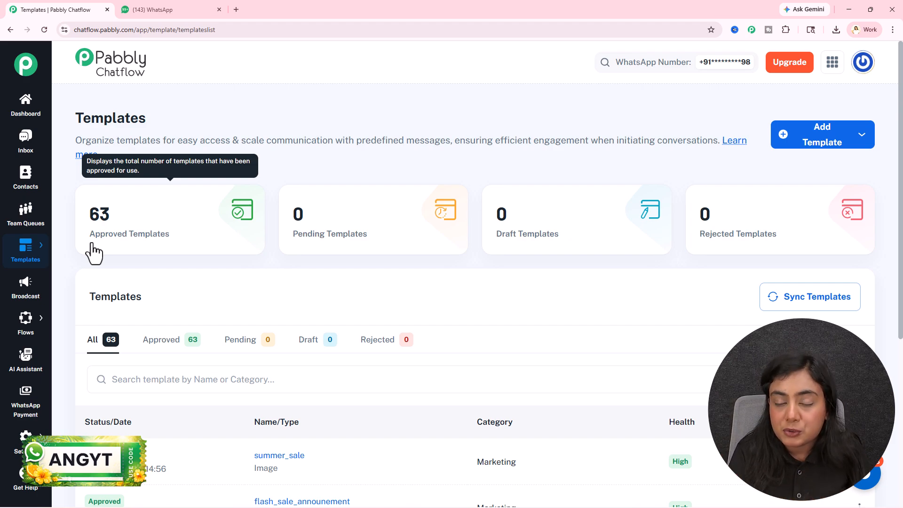
Start a new message template with the category Marketing and the name "test".
click(837, 143)
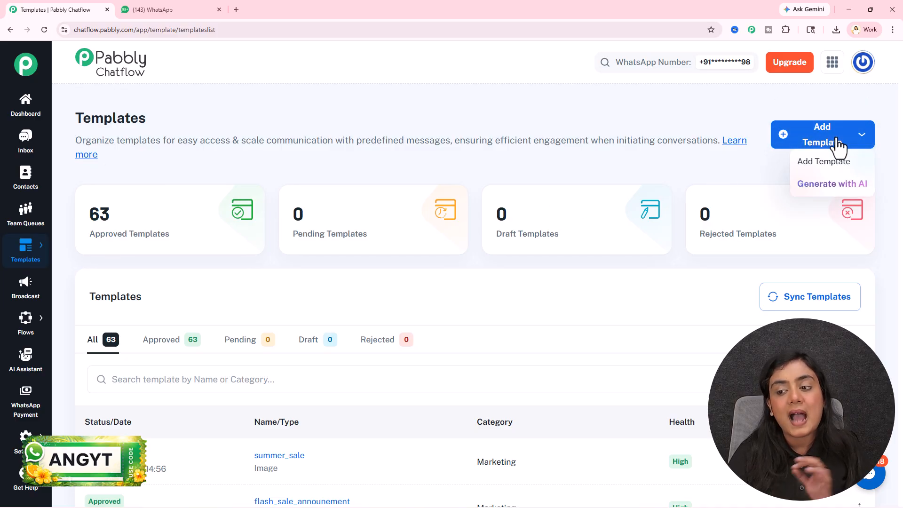
click(818, 161)
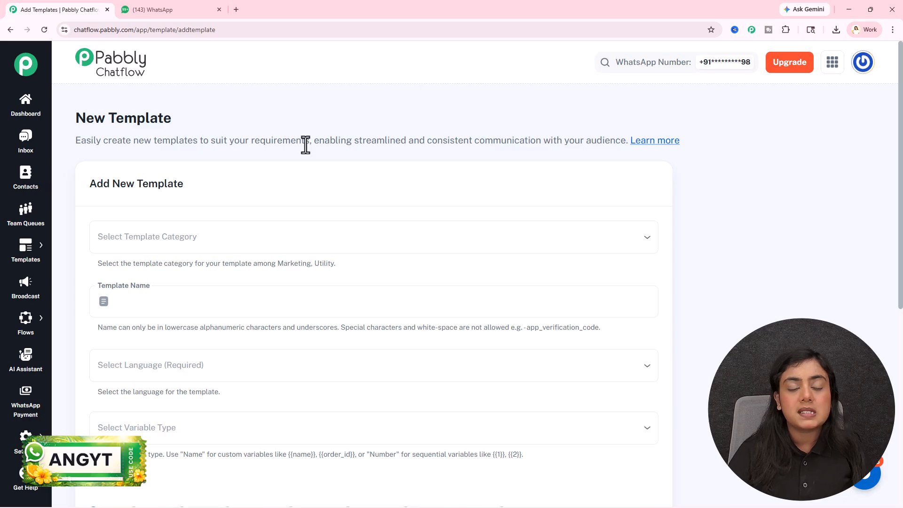
click(257, 237)
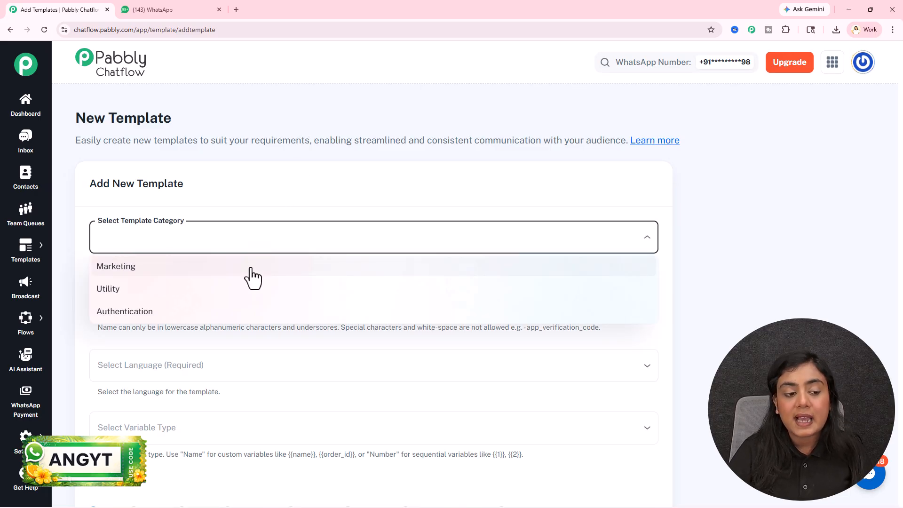
click(251, 269)
scroll(250, 268, down, 2)
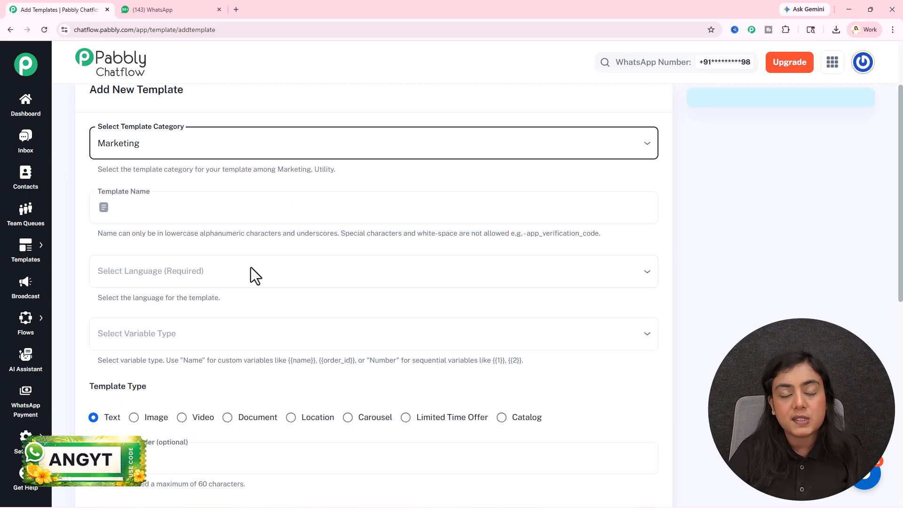
click(185, 207)
text(test)
Set the new template's language to English and its variable type to Name.
scroll(184, 207, down, 1)
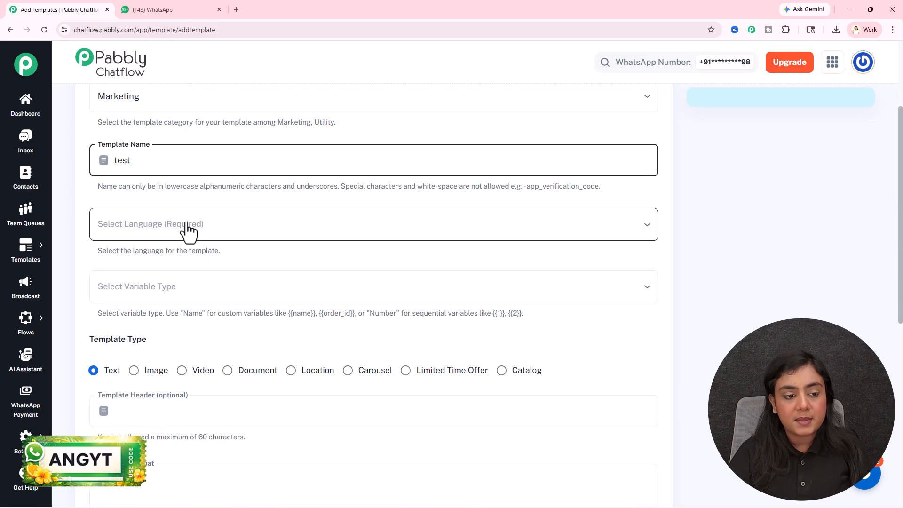
click(188, 228)
scroll(175, 269, down, 5)
click(158, 362)
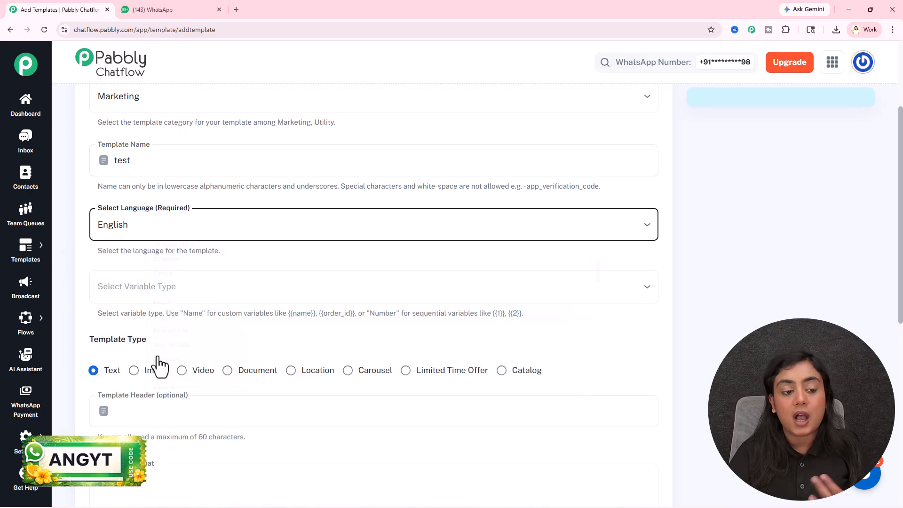
click(207, 295)
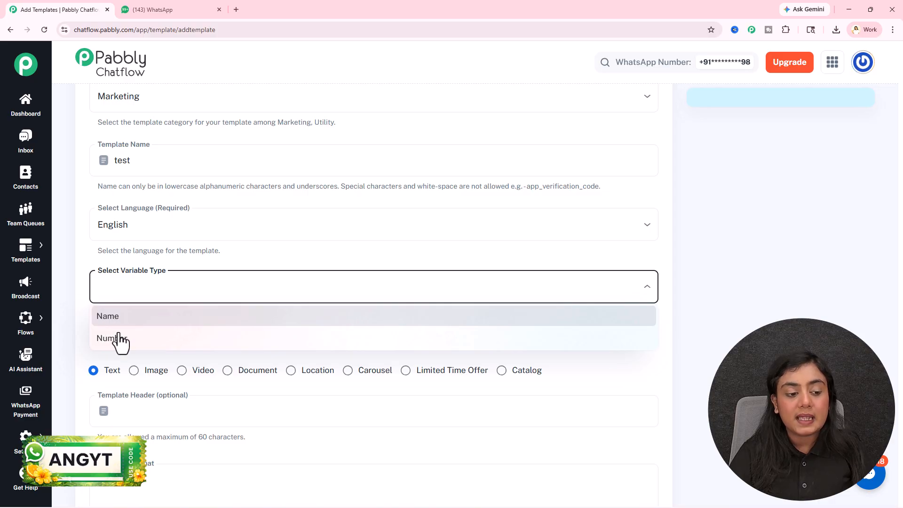
click(176, 261)
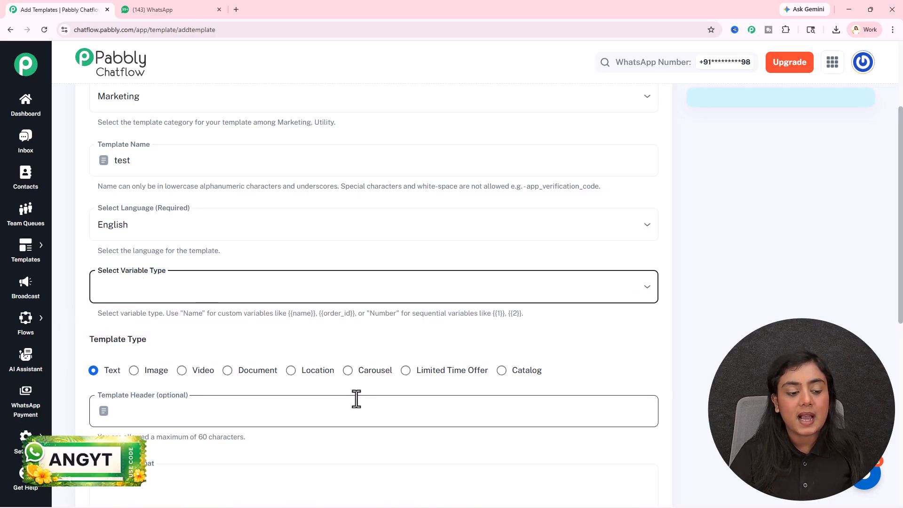
scroll(356, 399, down, 3)
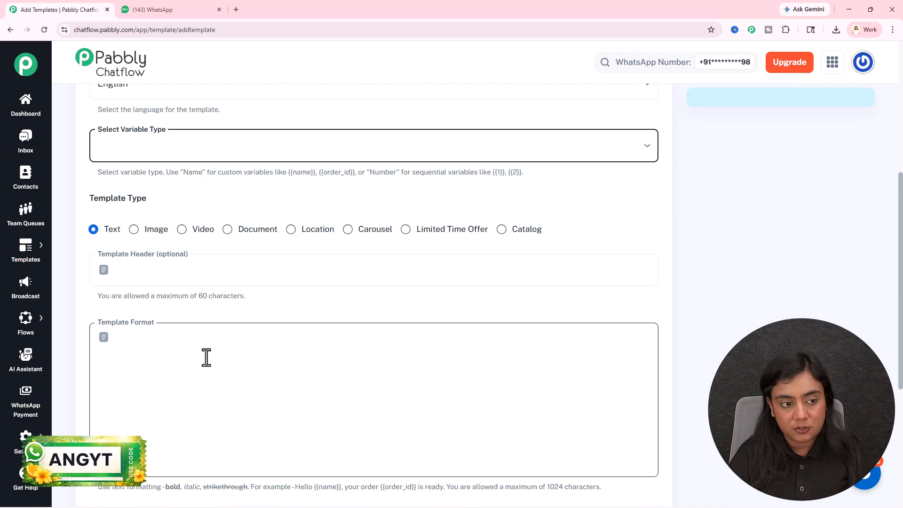
click(196, 154)
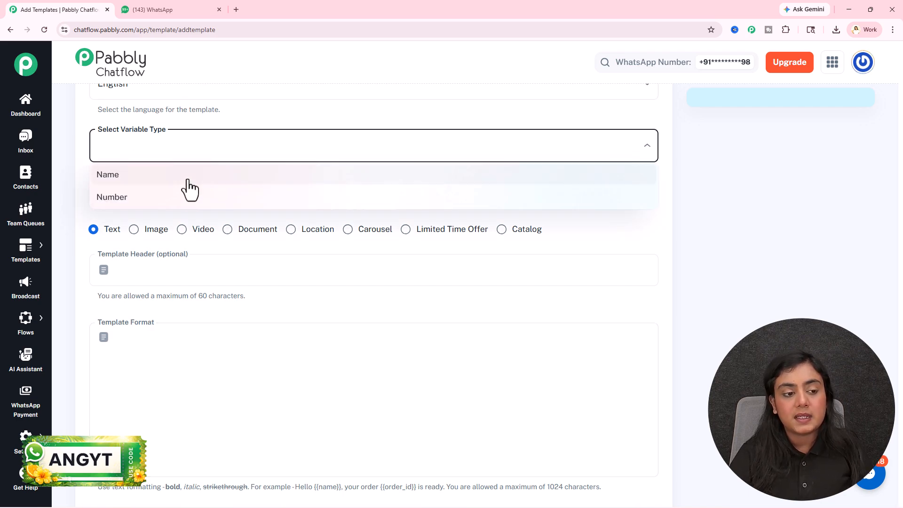
click(189, 181)
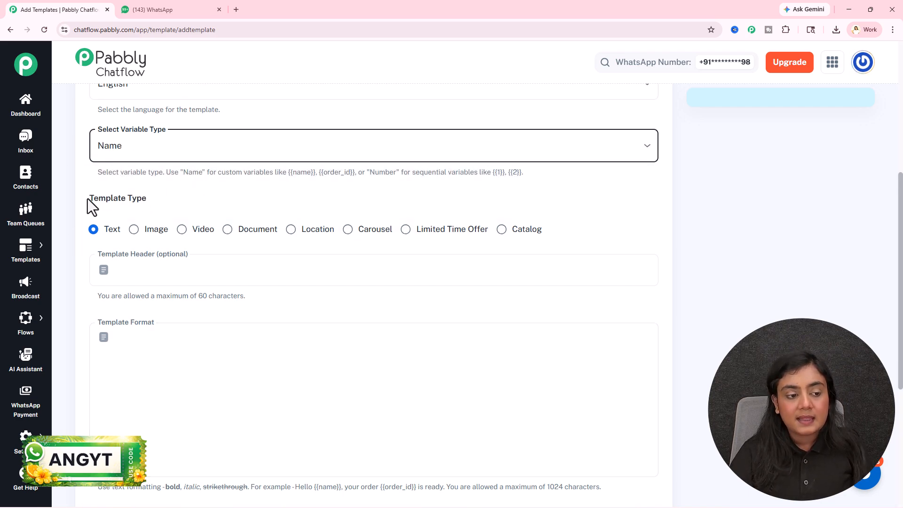
Examine the sample summer sale message in WhatsApp to see which template type it uses.
drag(87, 198, 157, 199)
click(172, 7)
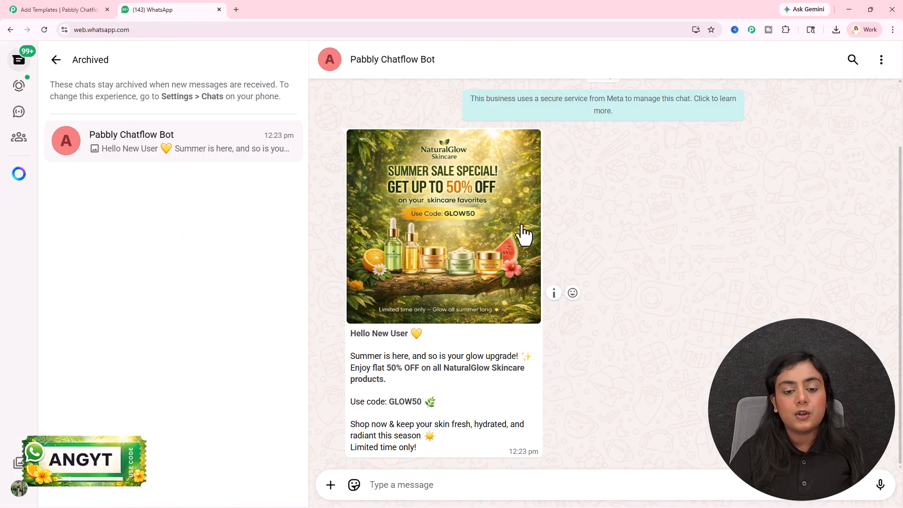
click(42, 8)
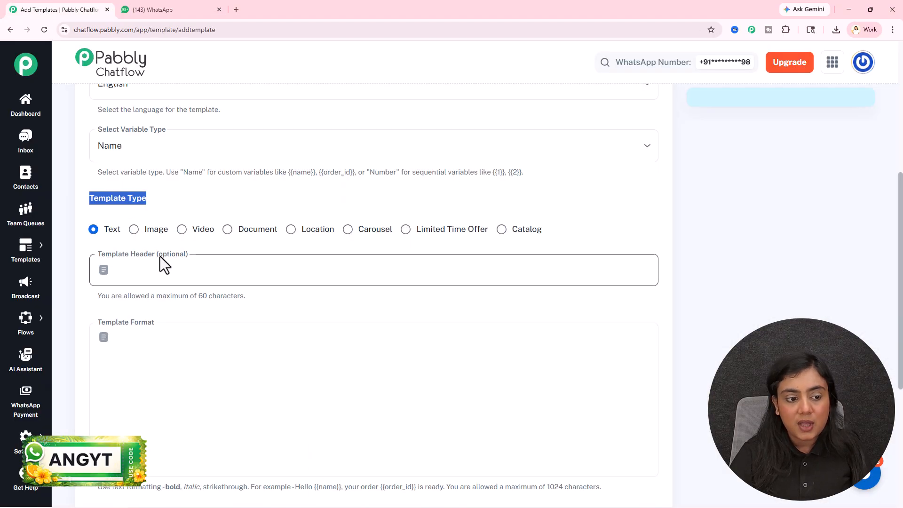
Set the template type to Image and enter "Hello World" as the template format text.
click(136, 231)
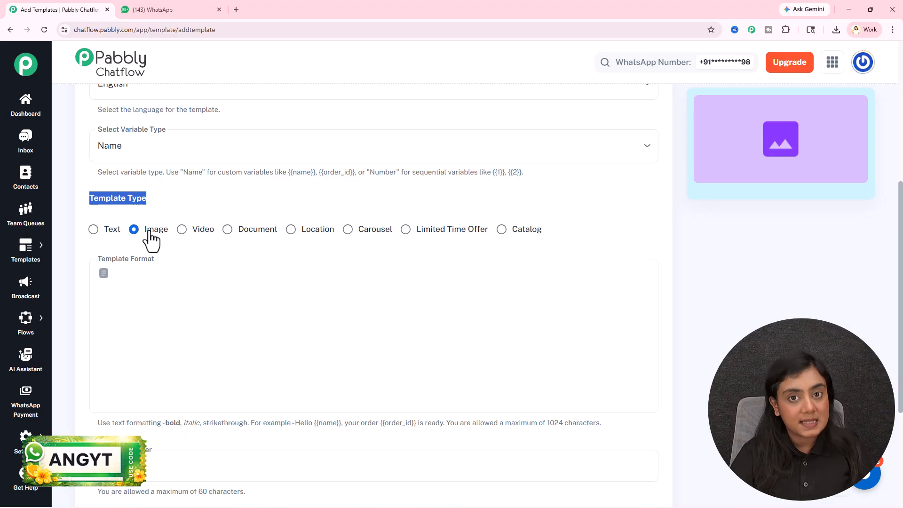
scroll(808, 250, up, 2)
scroll(718, 354, down, 3)
click(305, 254)
text(Hello World)
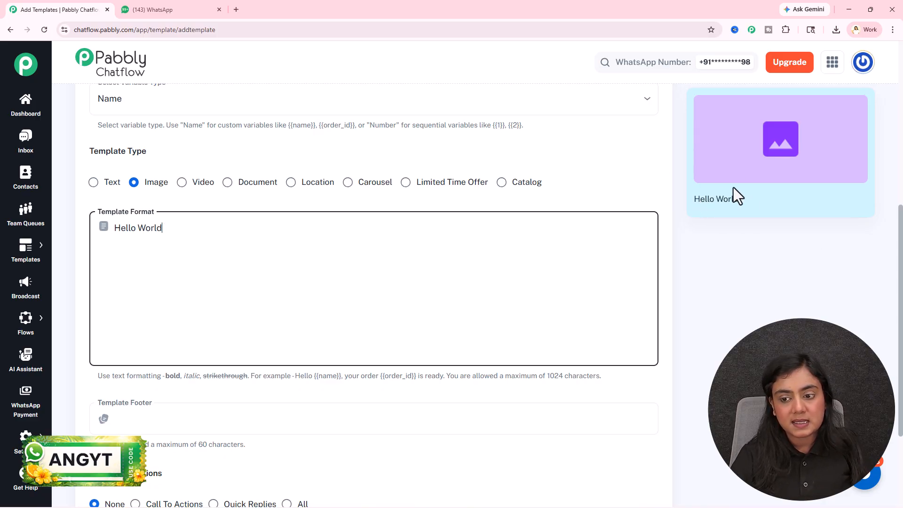
Enter "thank you" as the template footer, and discard the new template without submitting it.
scroll(729, 334, down, 3)
click(293, 282)
text(thank you)
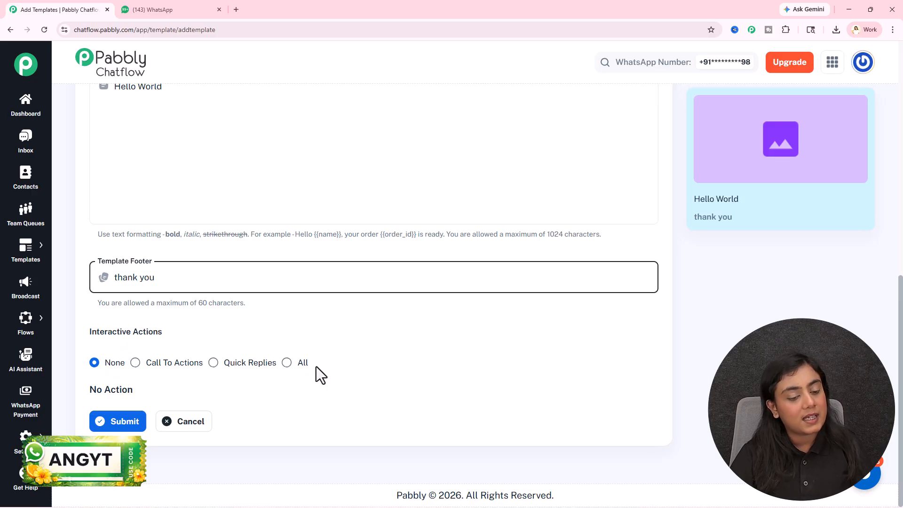
click(199, 424)
click(519, 314)
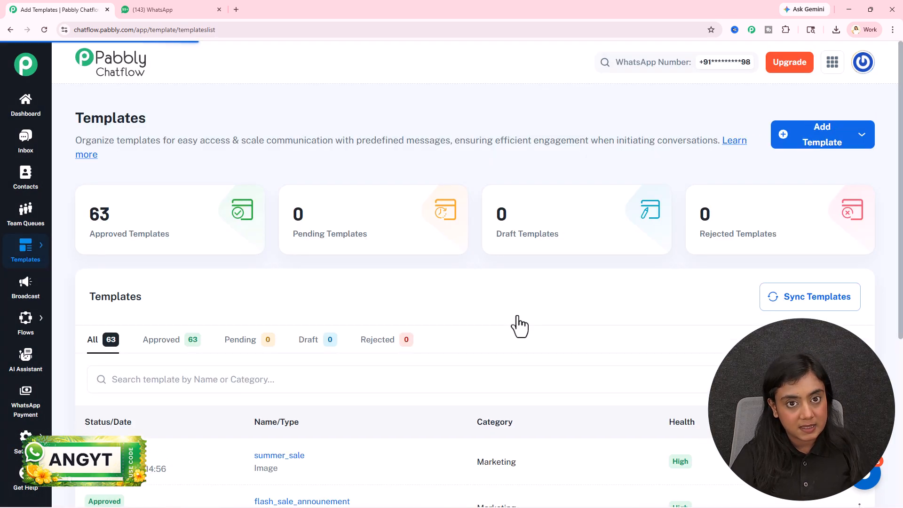
Preview the summer_sale template and compare its {{name}} variable with the greeting in the WhatsApp message.
click(277, 463)
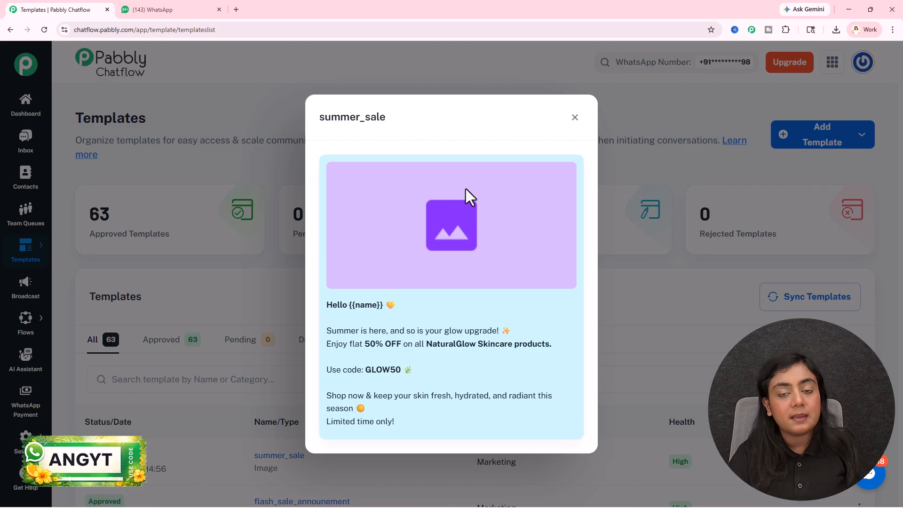
drag(328, 305, 426, 420)
drag(349, 306, 381, 310)
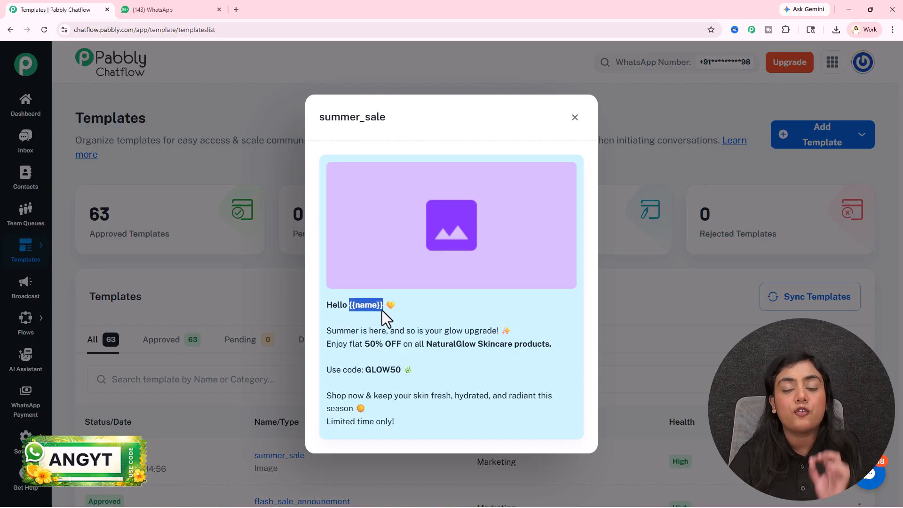
click(190, 9)
click(84, 9)
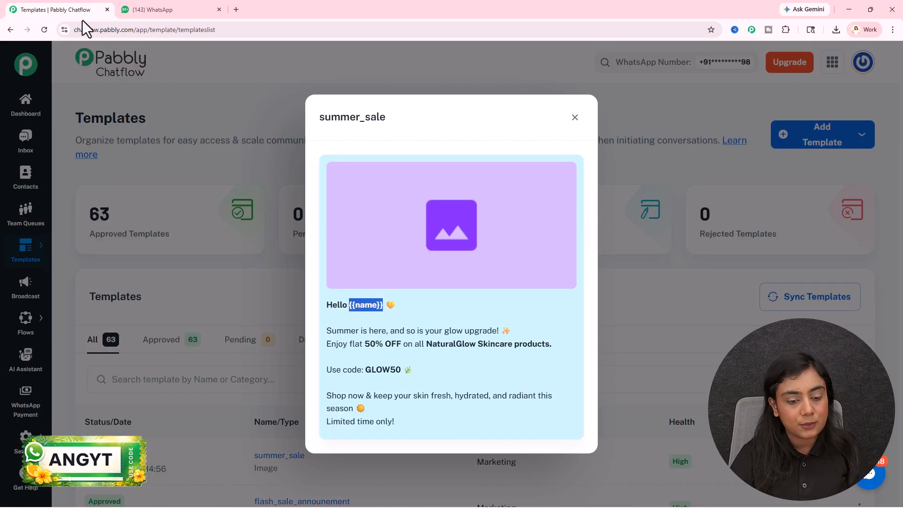
Read the summer_sale template's offer text, close the preview and check the template's approval status in the list.
drag(330, 330, 492, 332)
drag(331, 344, 545, 344)
drag(353, 370, 401, 370)
drag(331, 396, 542, 408)
click(542, 408)
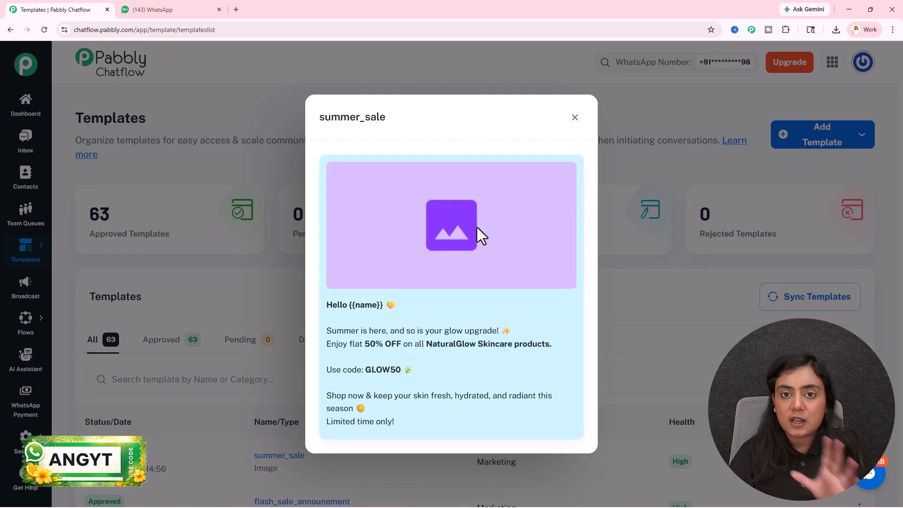
click(575, 117)
scroll(570, 131, down, 3)
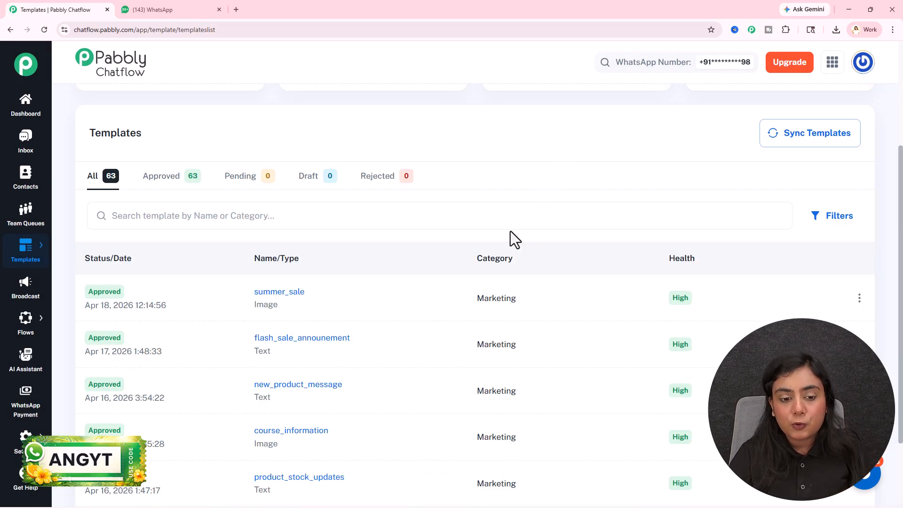
mouse_move(111, 294)
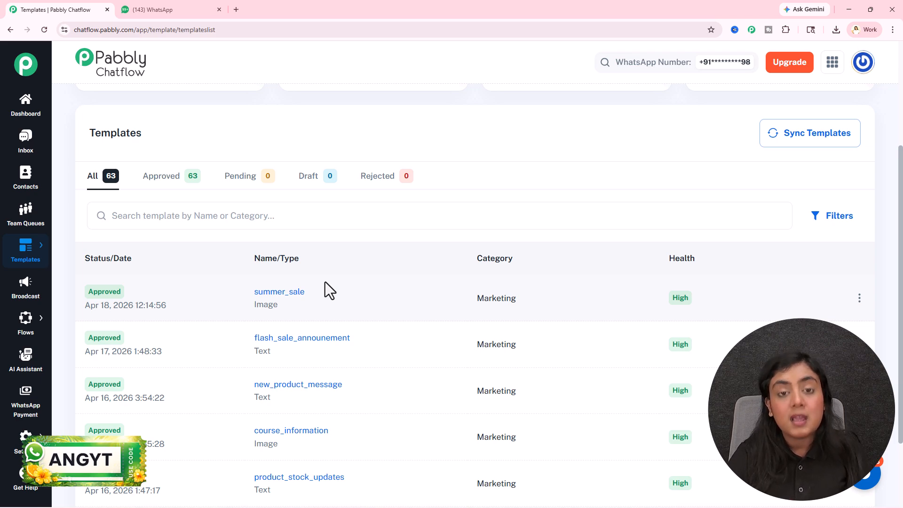
Start a new WhatsApp broadcast, keeping Broadcast Campaign as the broadcast type.
click(26, 292)
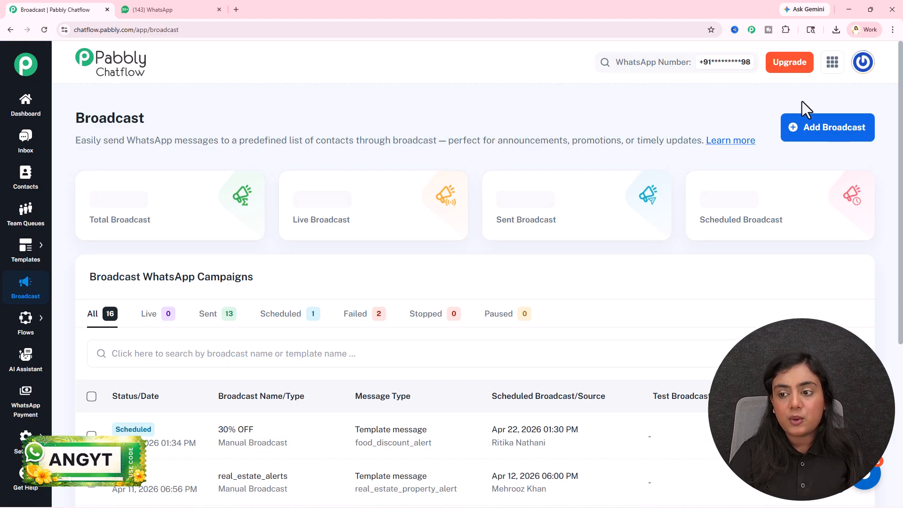
click(810, 130)
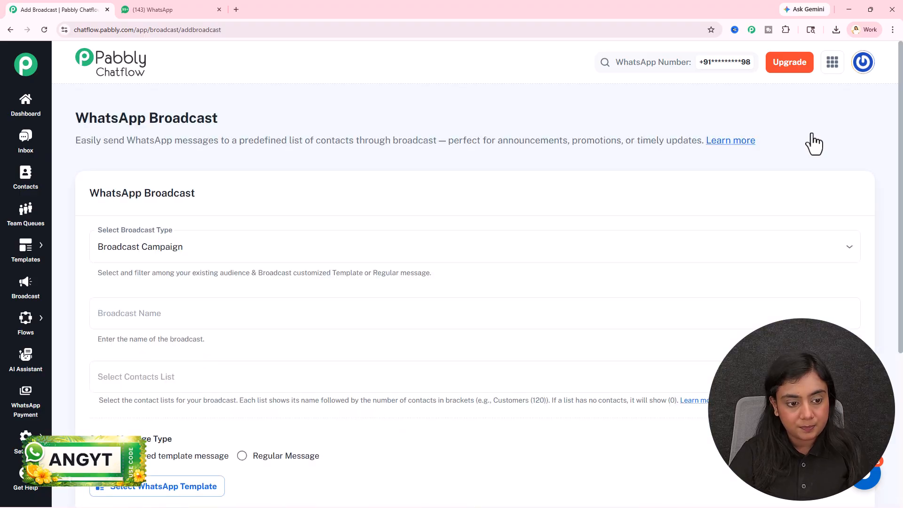
click(273, 248)
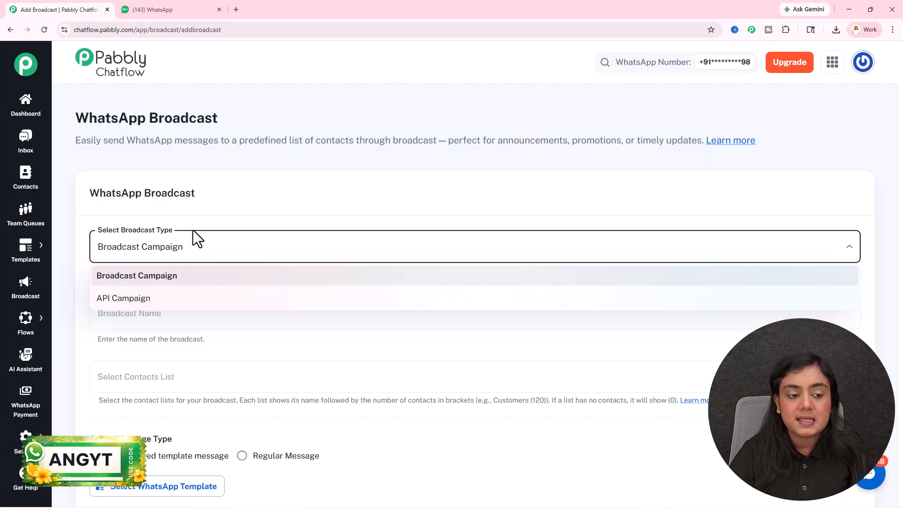
click(189, 216)
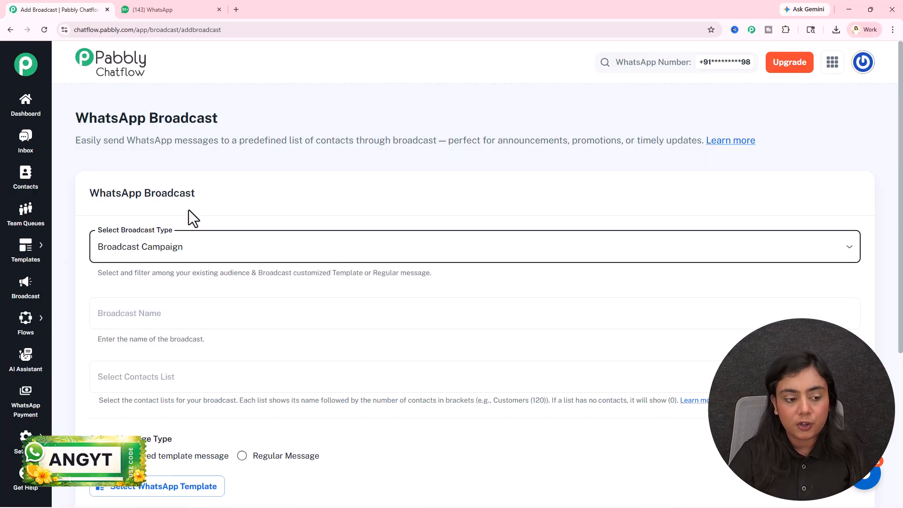
Name the broadcast "Summer Sale".
scroll(188, 211, down, 2)
click(187, 218)
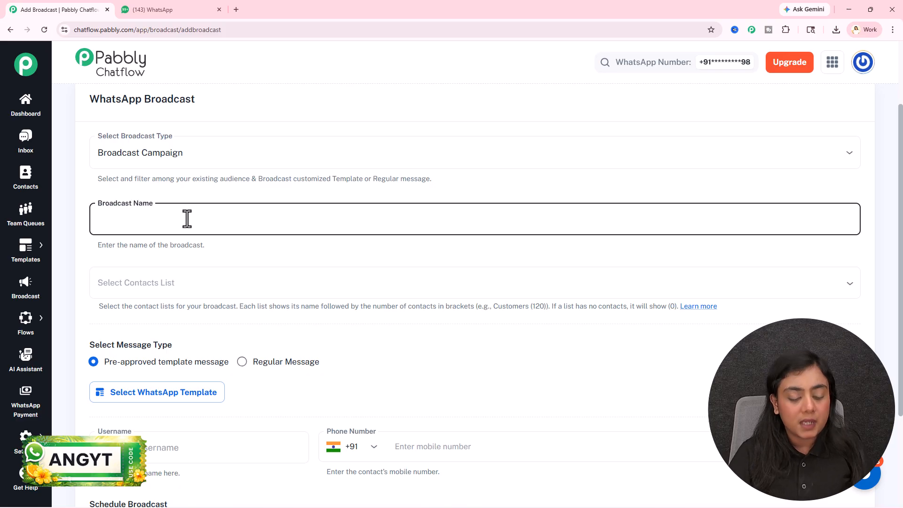
text(SUM)
key(BackSpace)
key(BackSpace)
text(ummer )
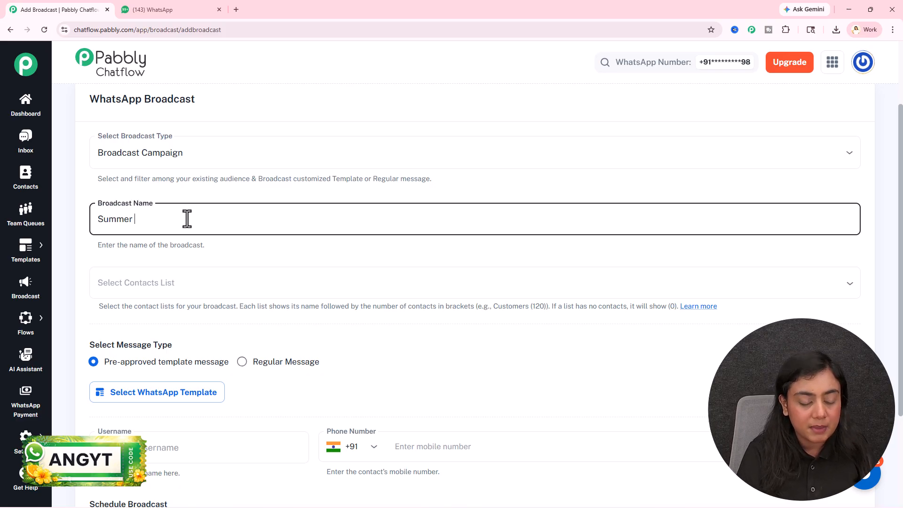
text(Sale)
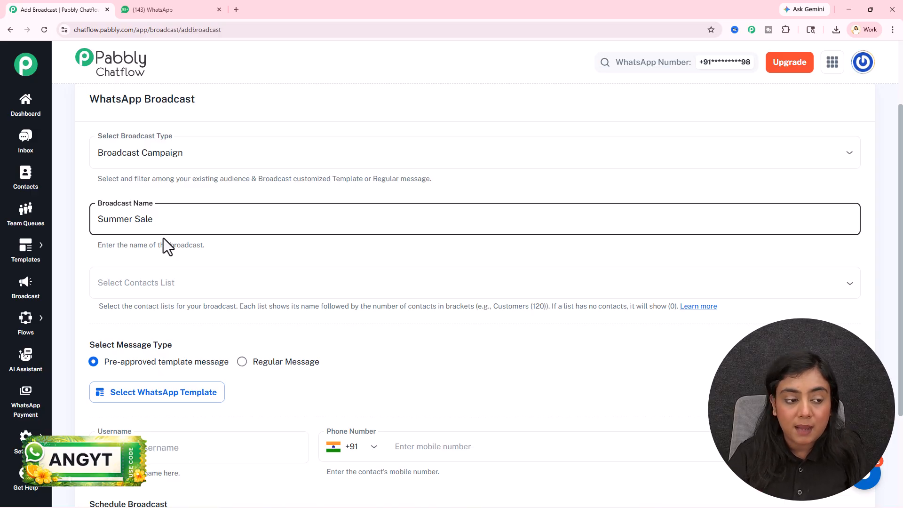
Open the Contacts page in a separate browser tab and switch to it.
right_click(47, 171)
click(83, 174)
click(163, 6)
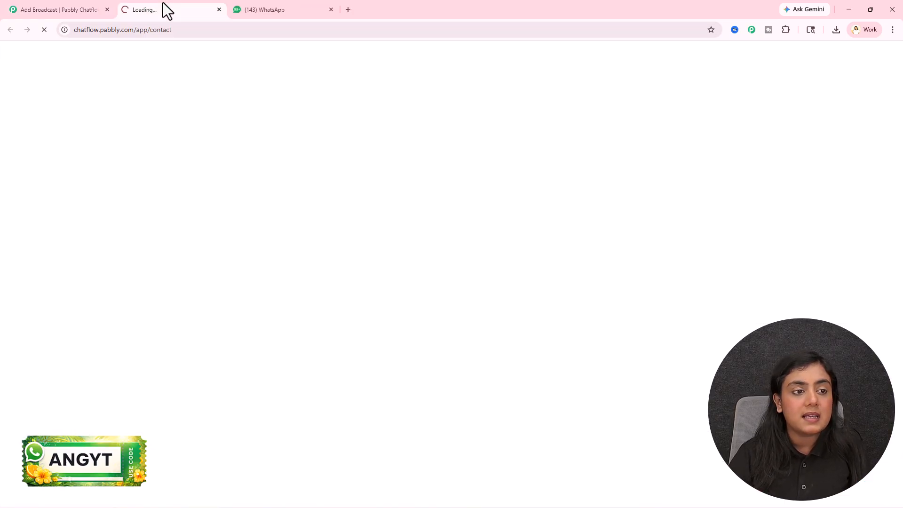
Browse two pages of contacts and open the "new list" contact list to view its members.
scroll(348, 164, down, 5)
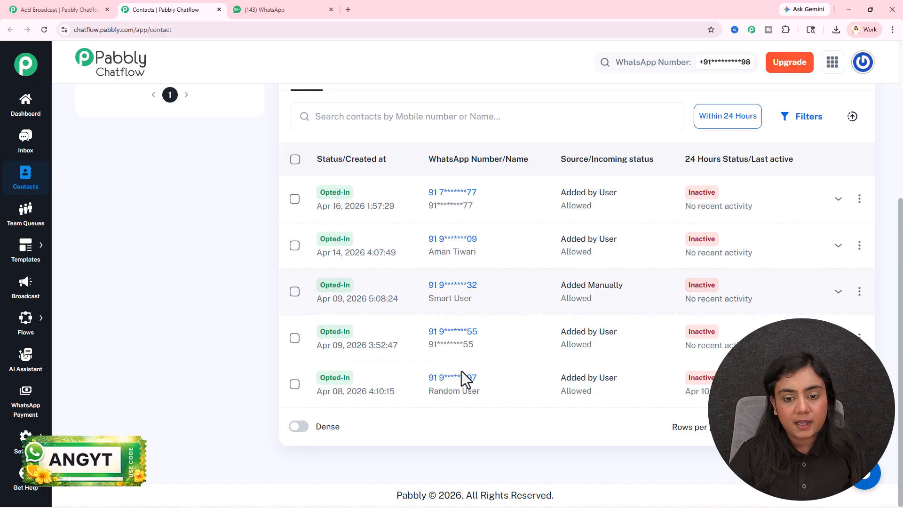
click(857, 427)
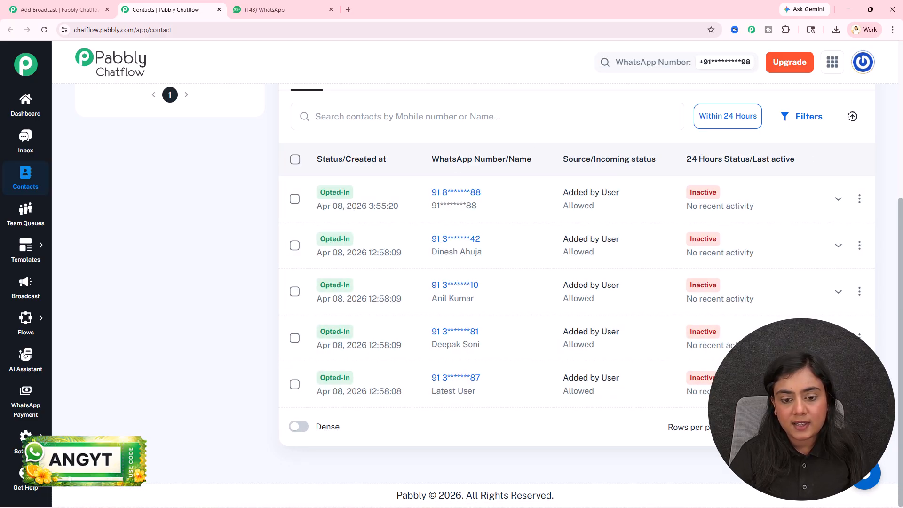
scroll(589, 284, up, 5)
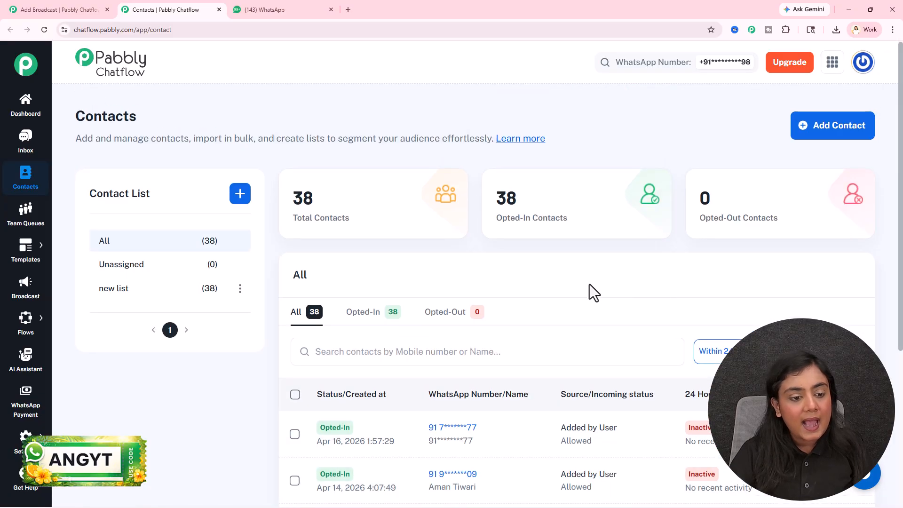
click(143, 291)
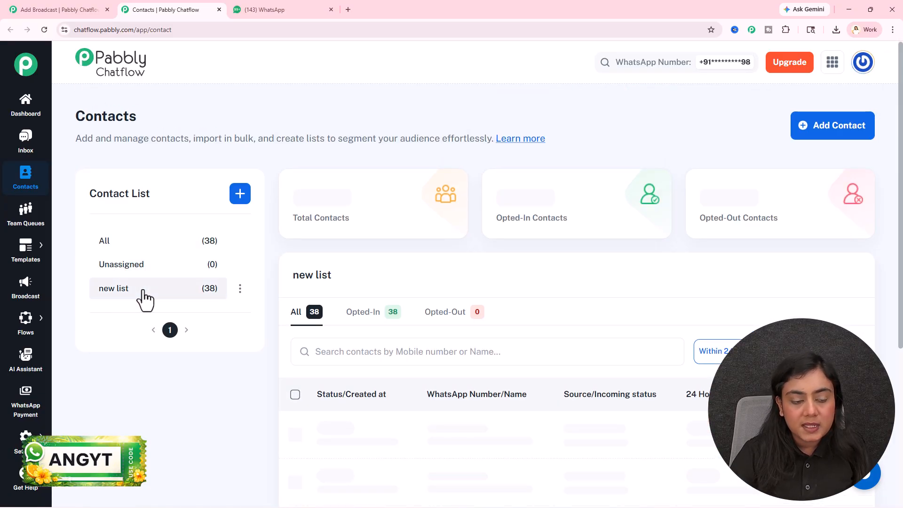
scroll(538, 258, down, 3)
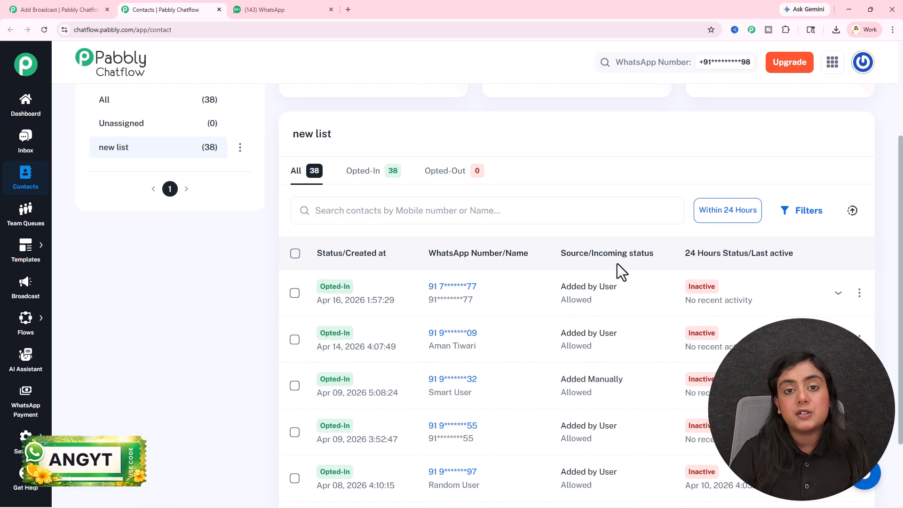
scroll(617, 263, up, 3)
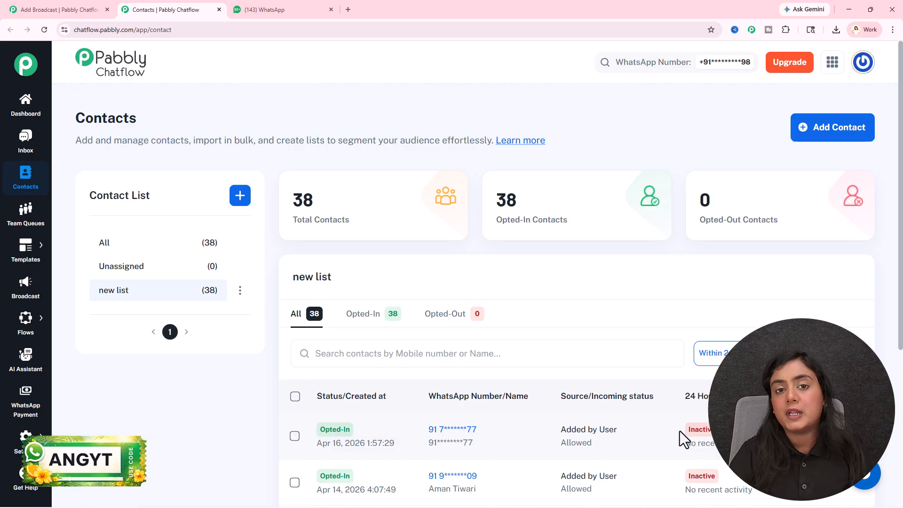
View the form for adding a contact list, leave it without adding one, and close the Contacts browser tab.
click(239, 196)
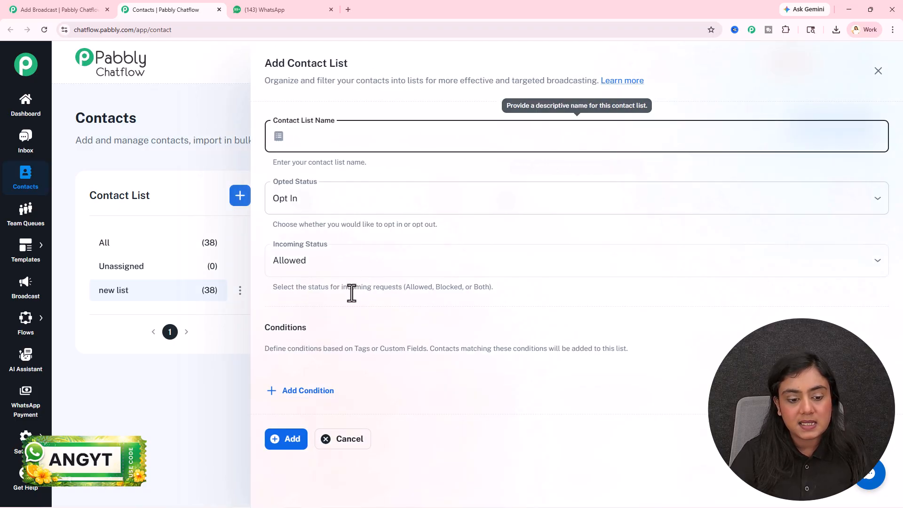
click(876, 71)
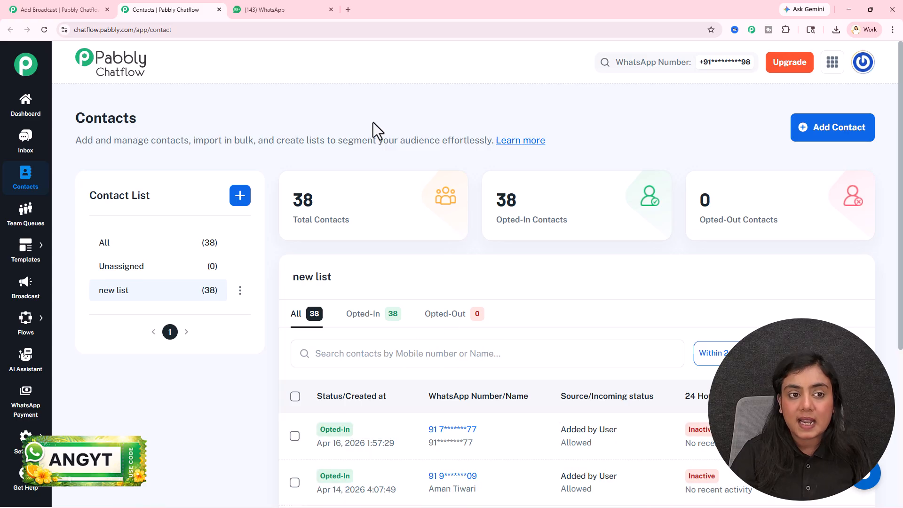
click(220, 10)
Select "new list" as the contacts list for the Summer Sale broadcast.
click(153, 283)
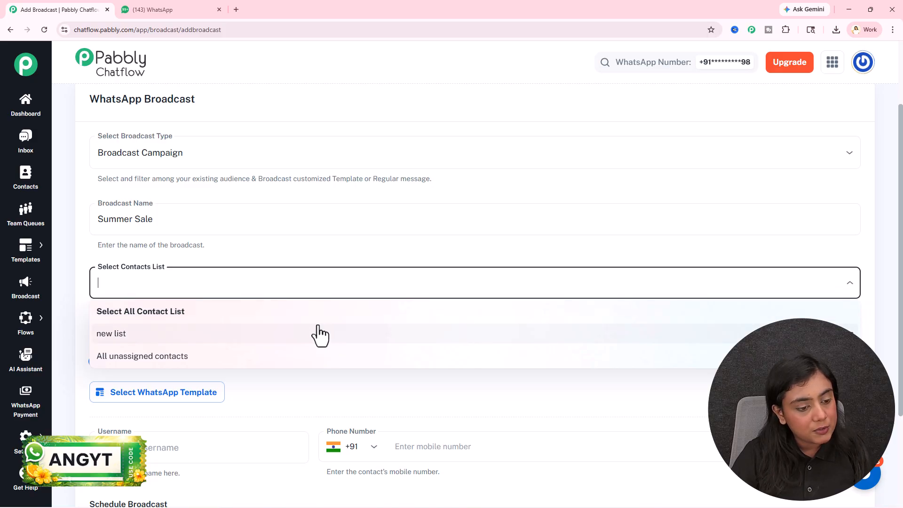
click(243, 335)
click(230, 264)
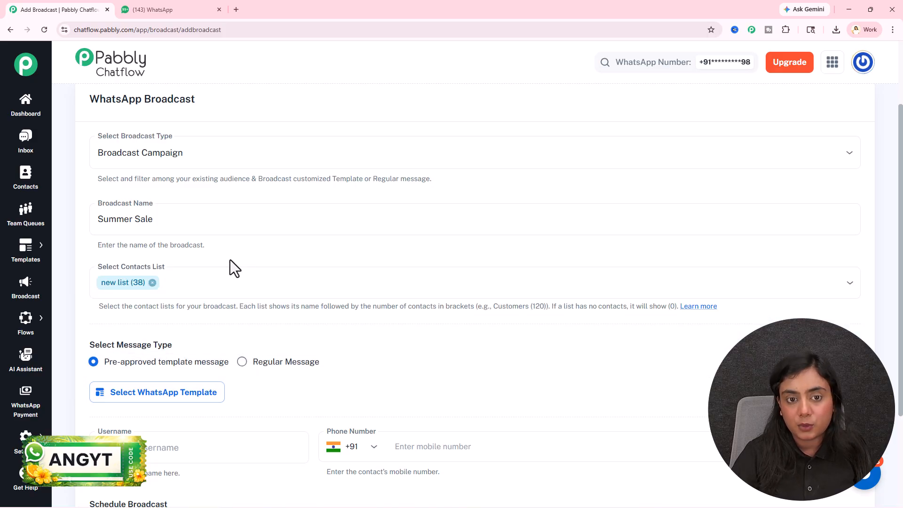
Keep the pre-approved template message type and choose the approved summer_sale template for the broadcast.
scroll(230, 260, down, 3)
drag(89, 209, 174, 210)
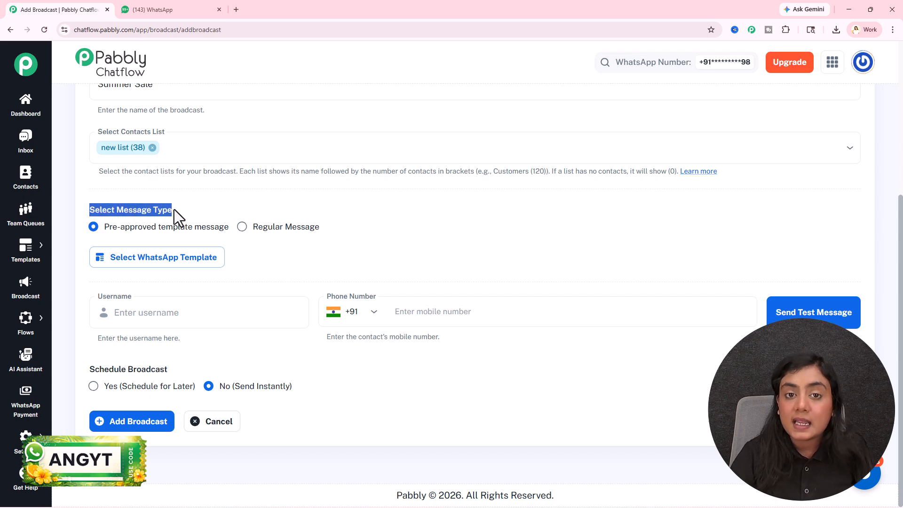
click(174, 209)
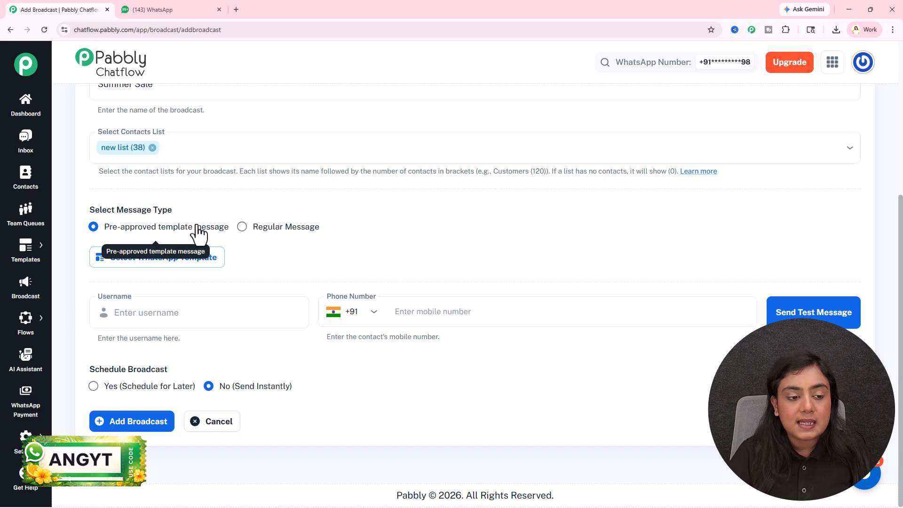
click(200, 264)
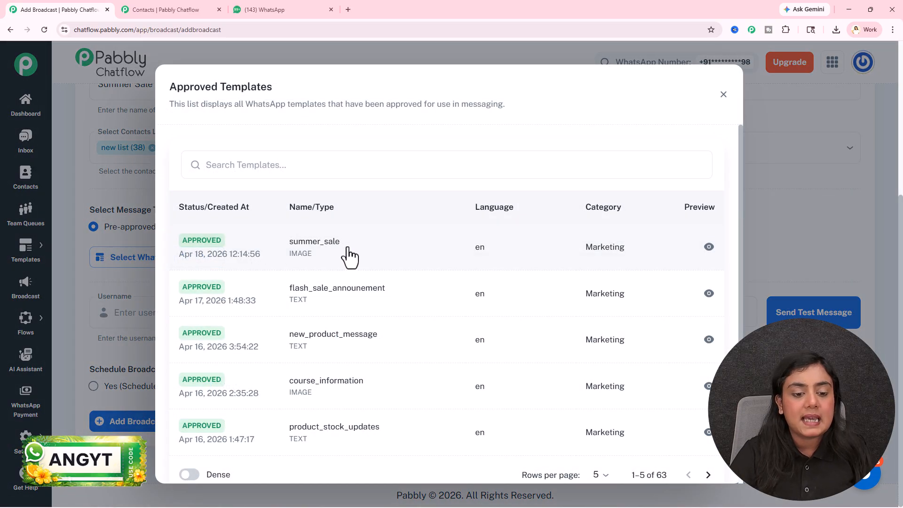
click(350, 258)
Clear the default value from Body Field 1 and check the name placeholder in the message preview.
click(244, 175)
drag(245, 175, 171, 177)
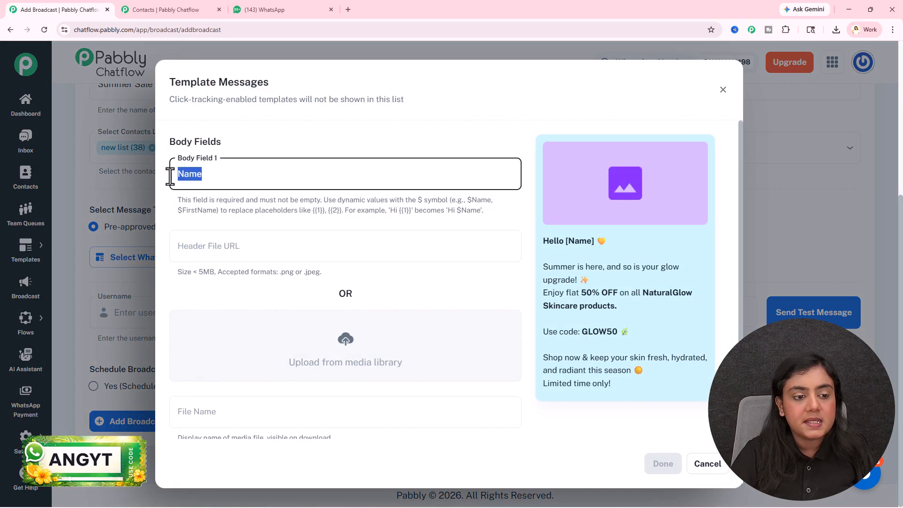
key(BackSpace)
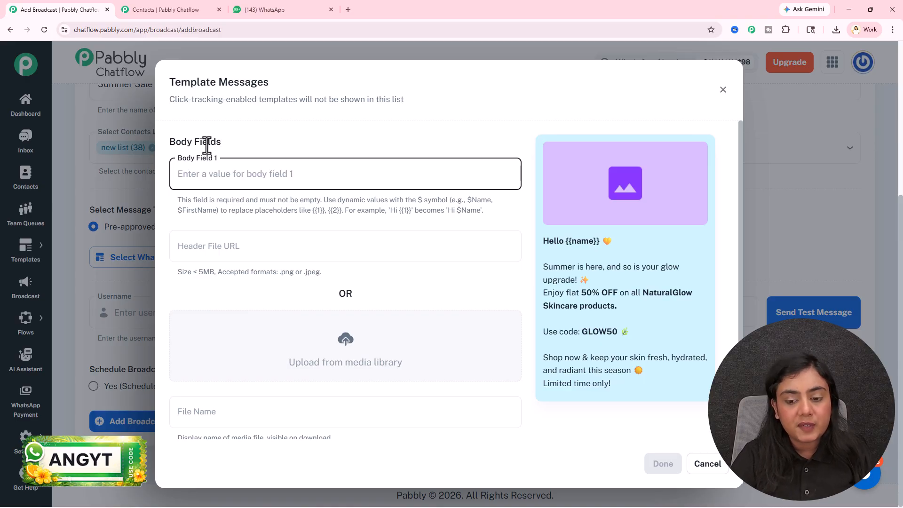
drag(565, 241, 598, 244)
click(597, 245)
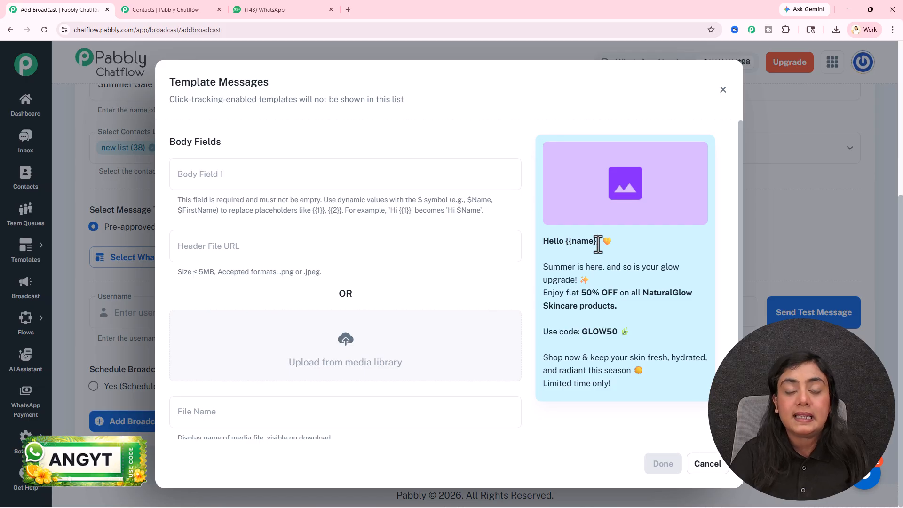
Open the Contact Custom Fields settings in the second Chatflow tab, view the available field names and return to the broadcast.
click(183, 9)
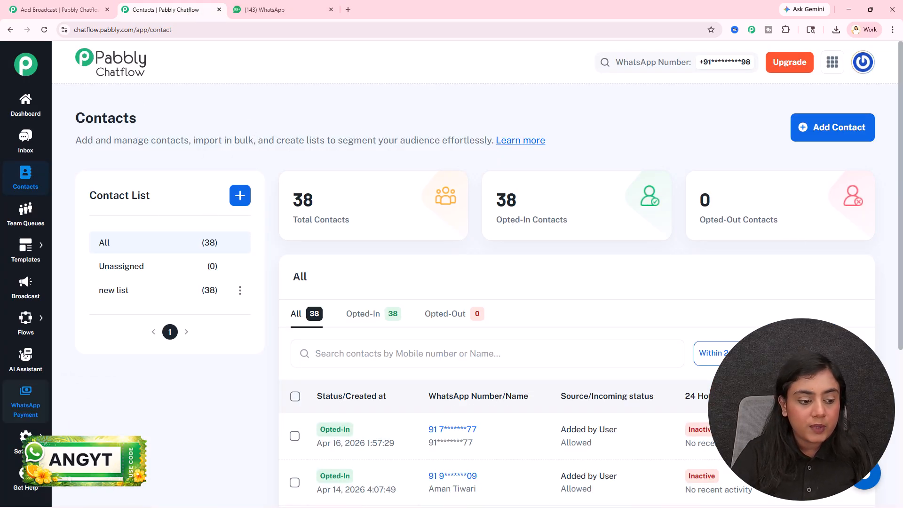
mouse_move(25, 437)
click(97, 371)
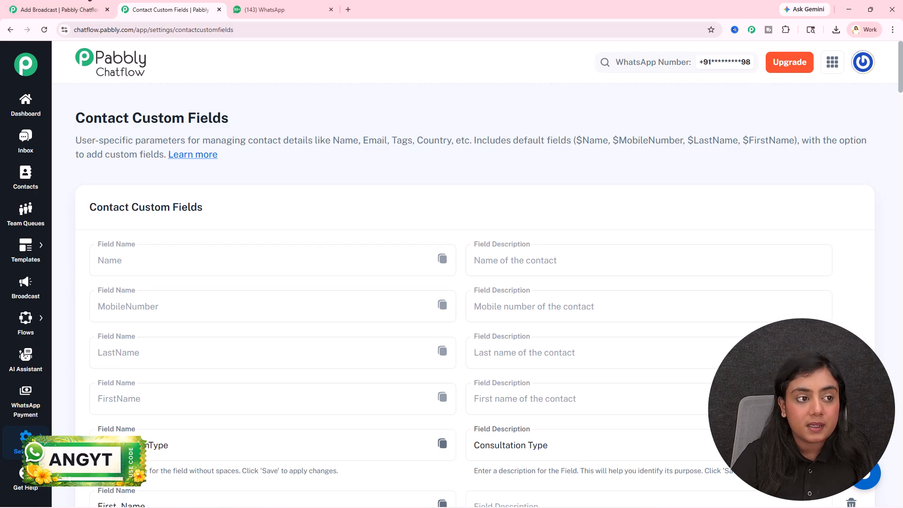
click(71, 4)
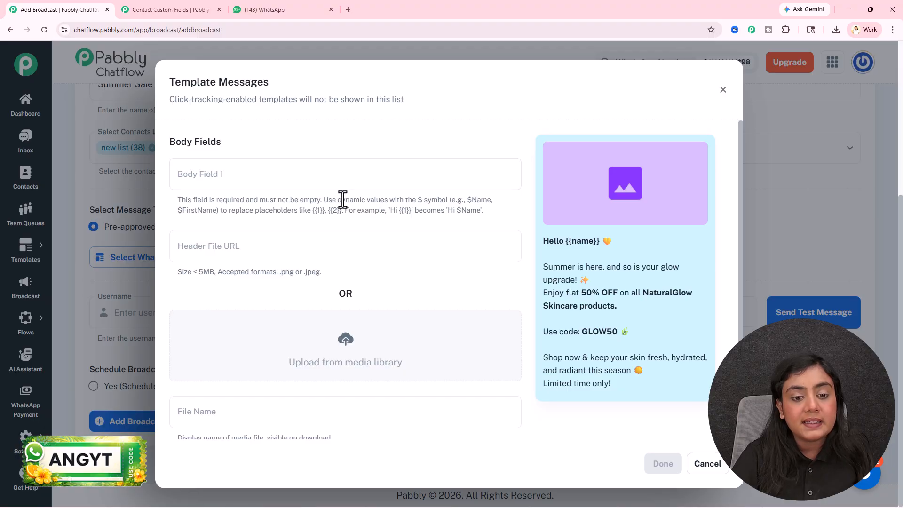
Set Body Field 1 to the dynamic value $Name, checking the exact spelling of the field on the Contact Custom Fields page.
drag(336, 199, 389, 202)
click(330, 166)
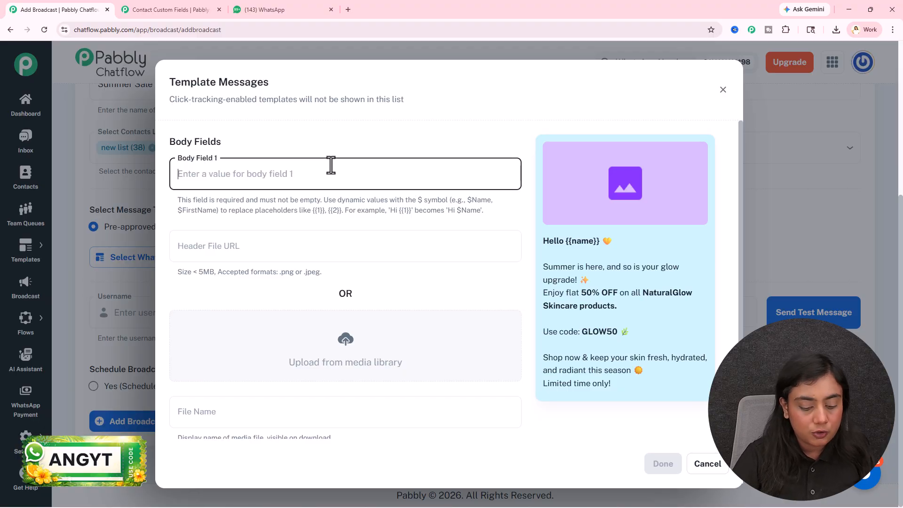
text($)
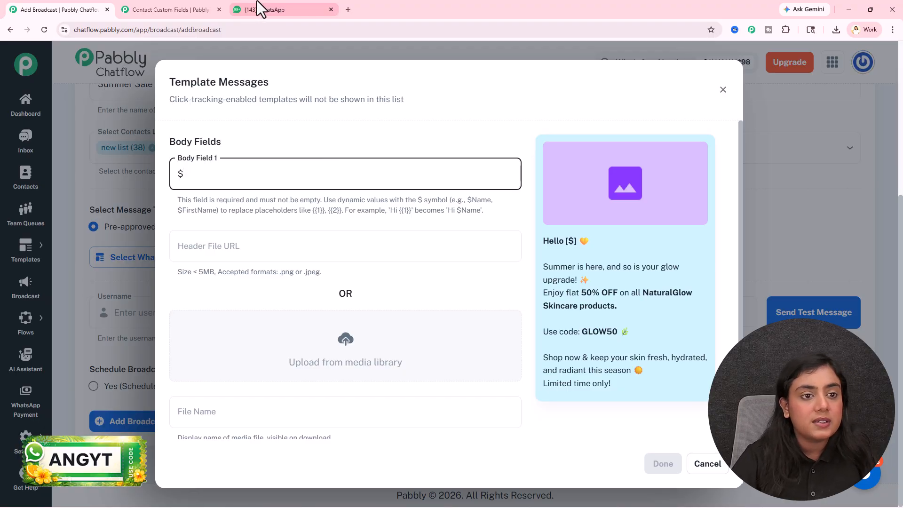
click(174, 5)
double_click(91, 262)
click(66, 9)
text(nAME)
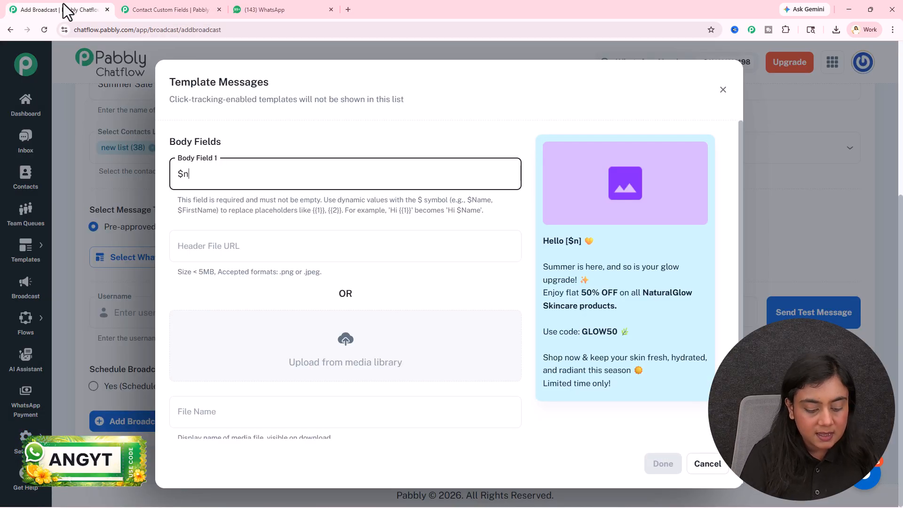
key(BackSpace)
key(BackSpace)
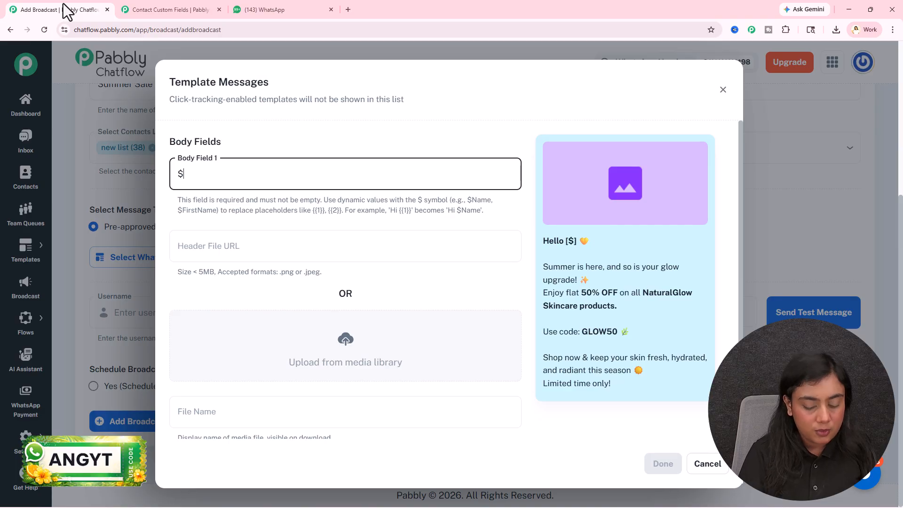
text(Name)
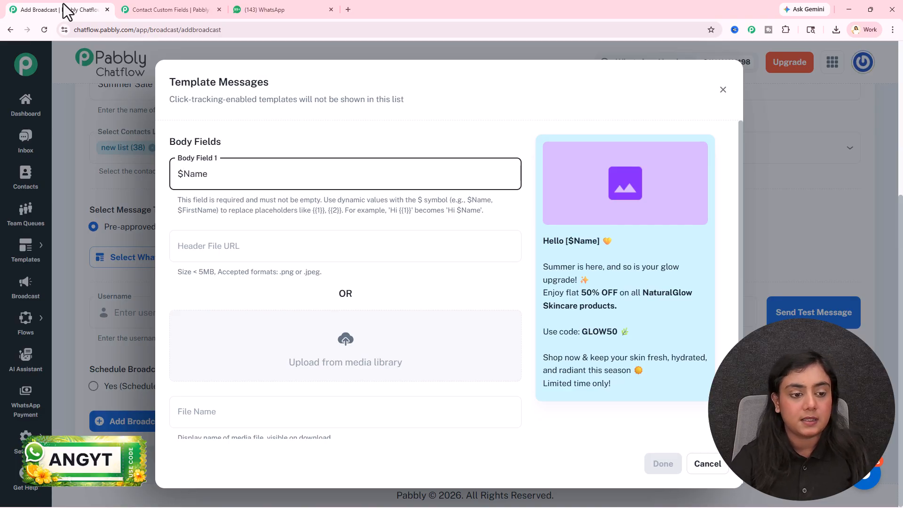
Compare the Name entry on the Contact Custom Fields page with the greeting in the template's message preview.
click(191, 9)
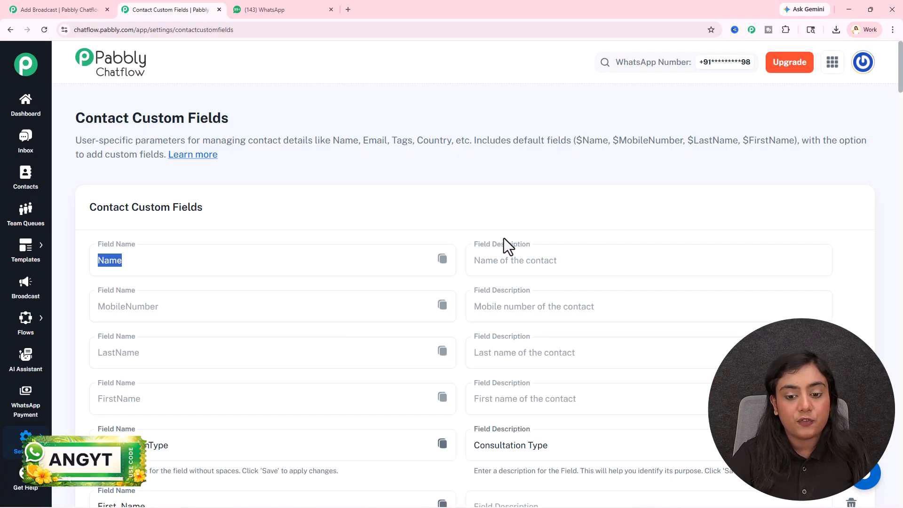
click(75, 9)
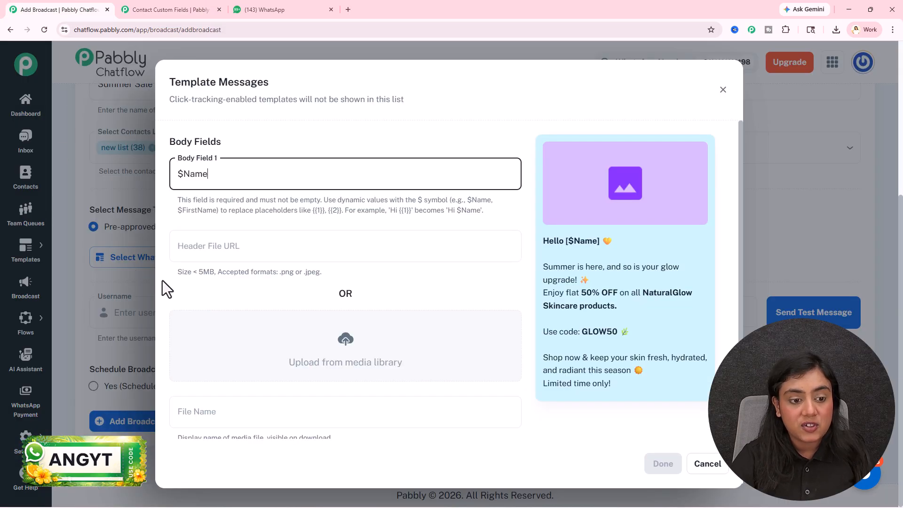
drag(565, 242, 600, 243)
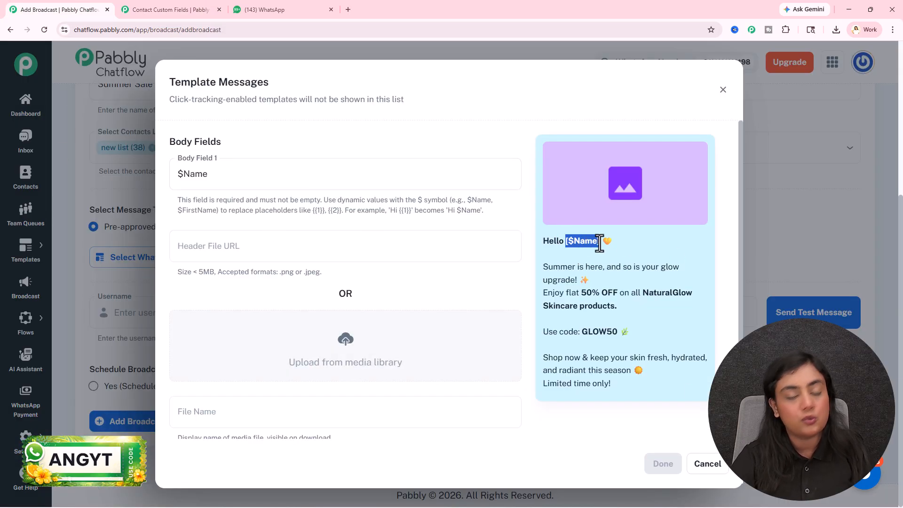
click(594, 281)
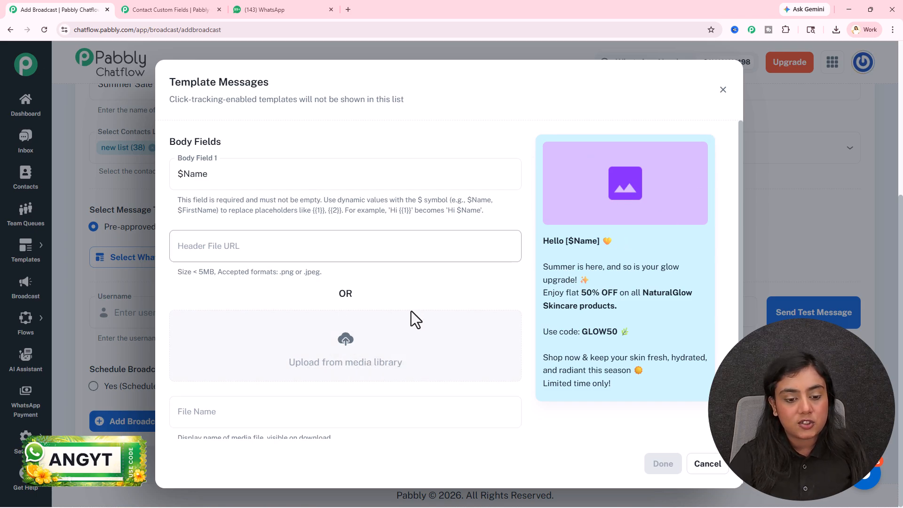
Open the media library for the template's header file and view the dialog for uploading a new image, closing it without uploading.
click(346, 351)
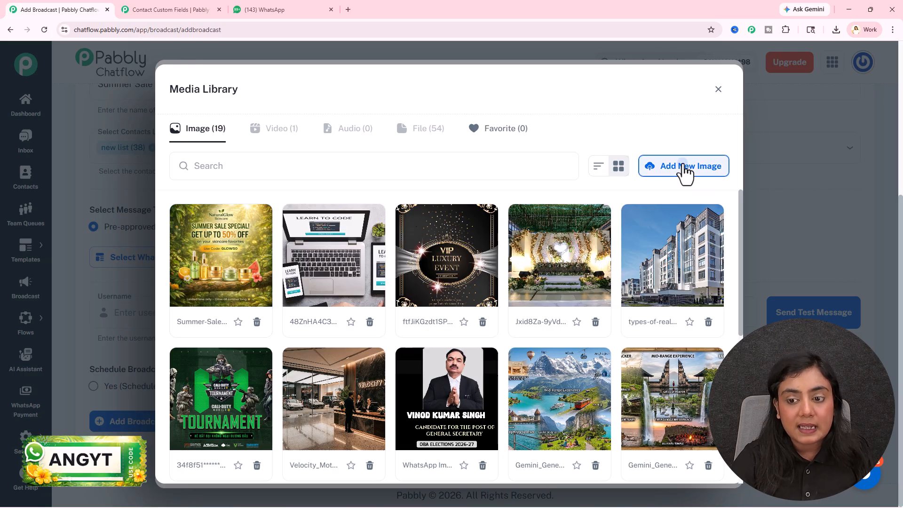
click(686, 172)
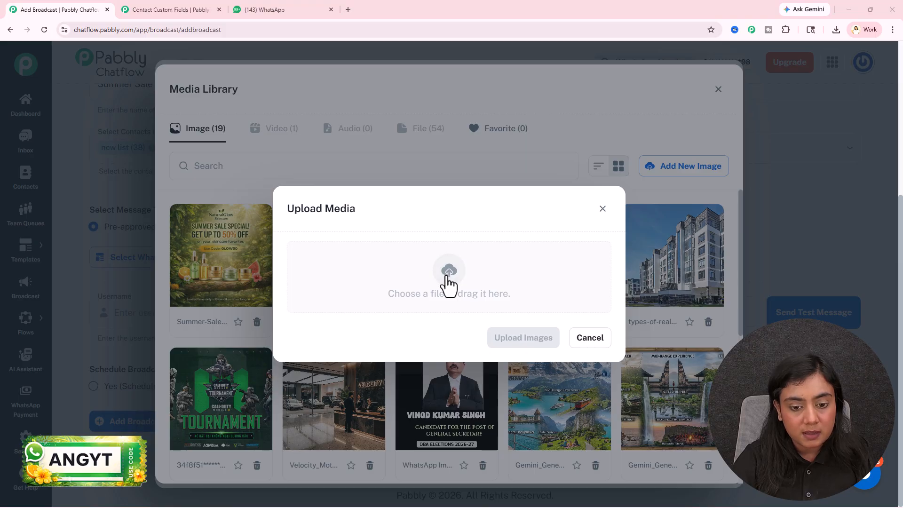
click(446, 277)
click(441, 7)
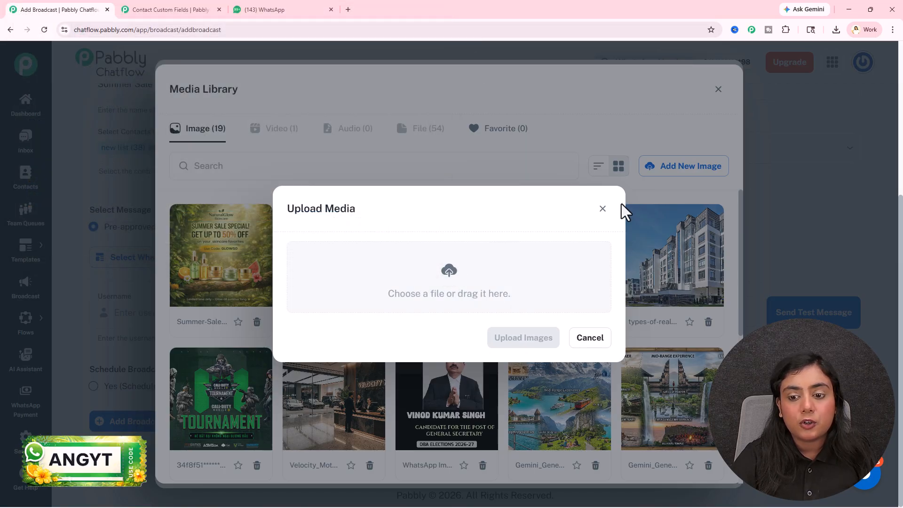
click(601, 210)
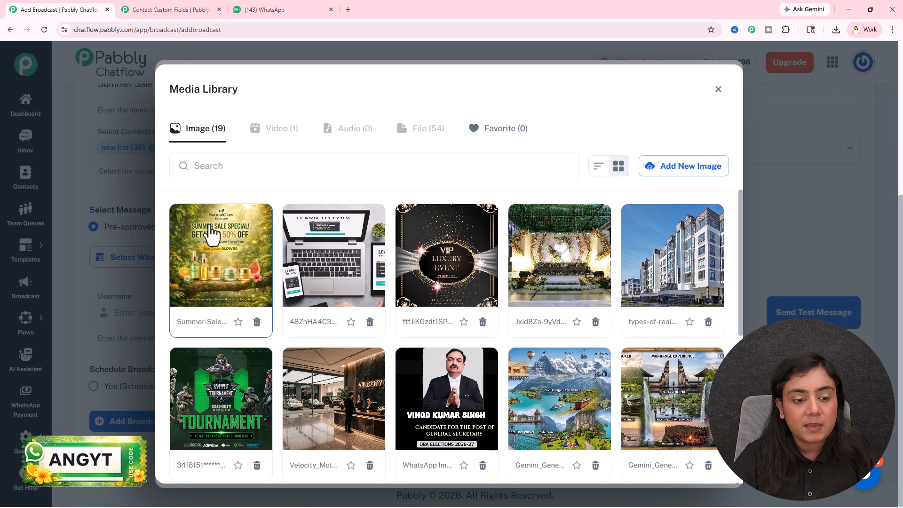
Attach Summer-Sale-NGS.jpeg from the media library as the template's header image and review the message preview.
click(226, 289)
click(703, 166)
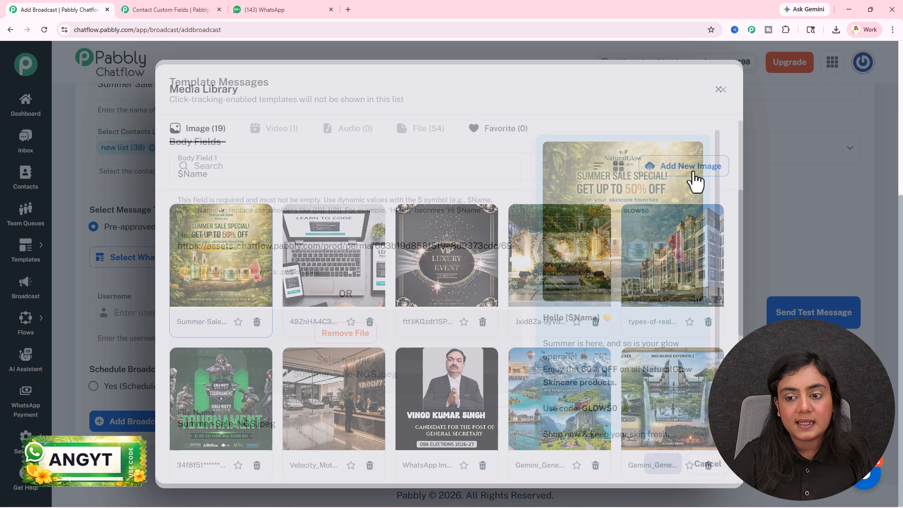
scroll(610, 268, down, 2)
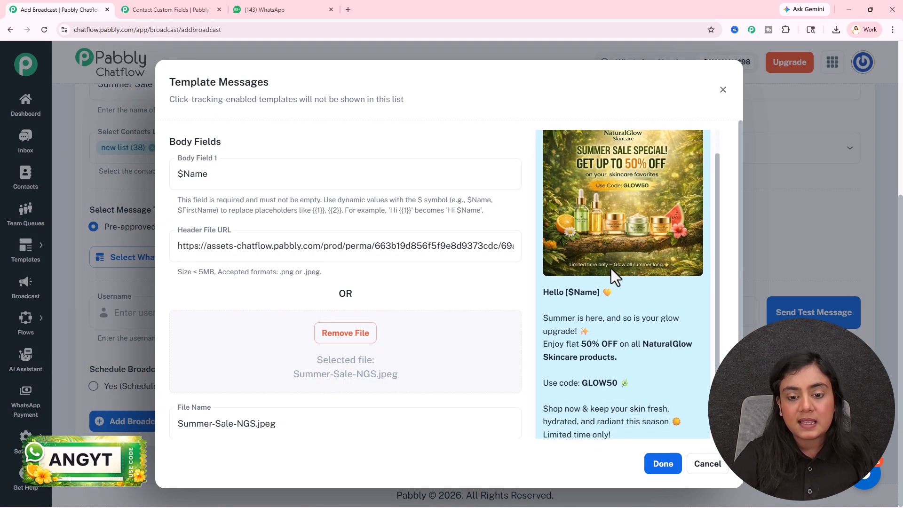
scroll(610, 267, up, 2)
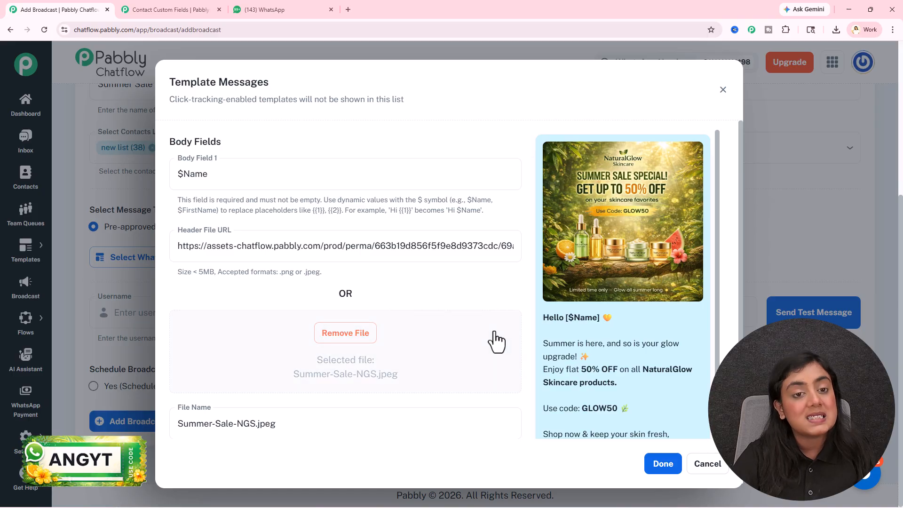
Confirm the summer_sale template's body field and header image, and review the full message preview in the broadcast form.
click(663, 463)
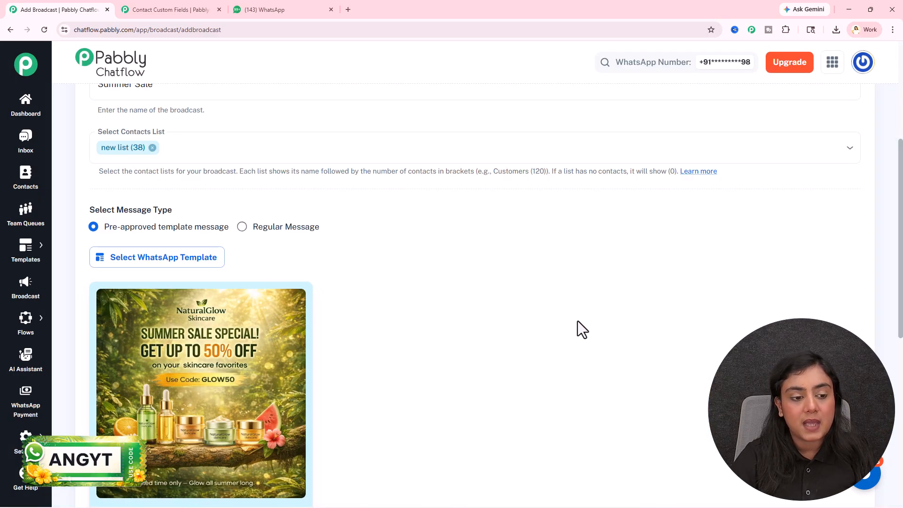
scroll(578, 325, down, 4)
scroll(437, 294, up, 4)
scroll(436, 295, down, 8)
scroll(438, 248, down, 1)
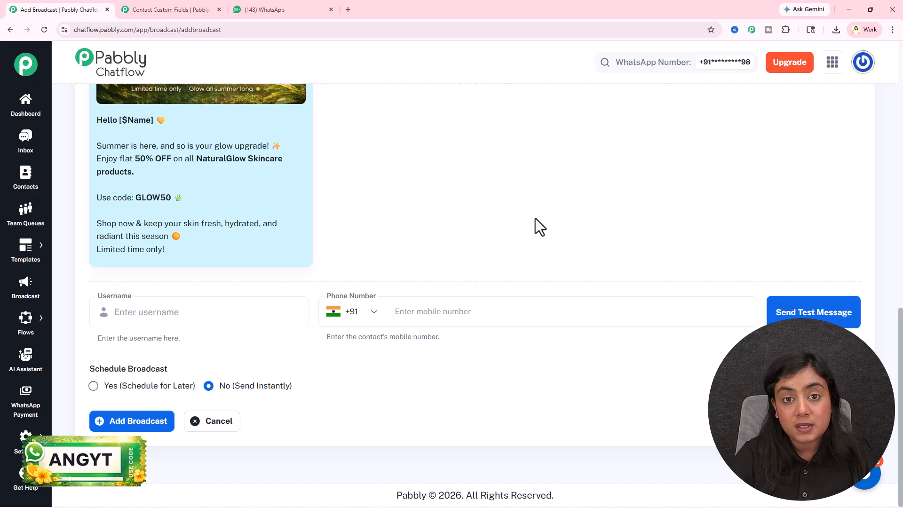
Send a test message, entering the test contact's mobile number and the username Test User.
click(508, 312)
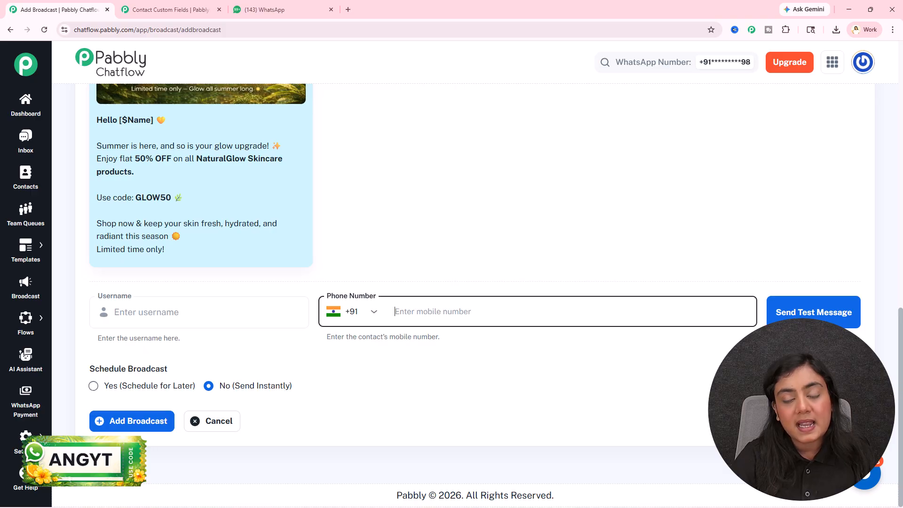
text(823)
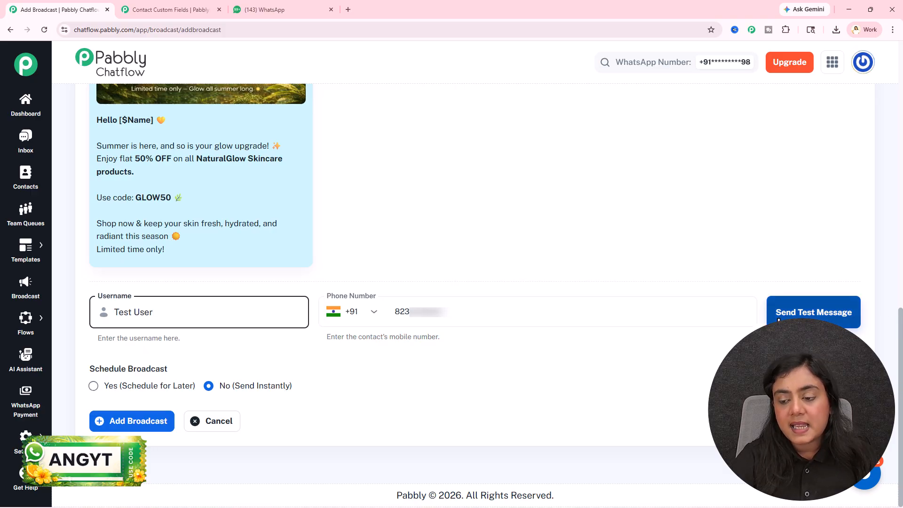
click(814, 312)
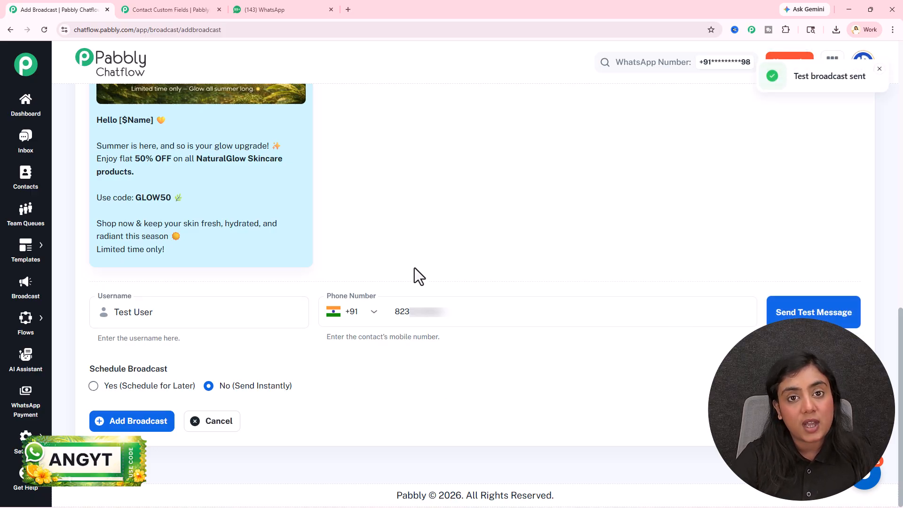
Switch to WhatsApp Web and check the received test message's personalised greeting, header image and body text.
click(291, 5)
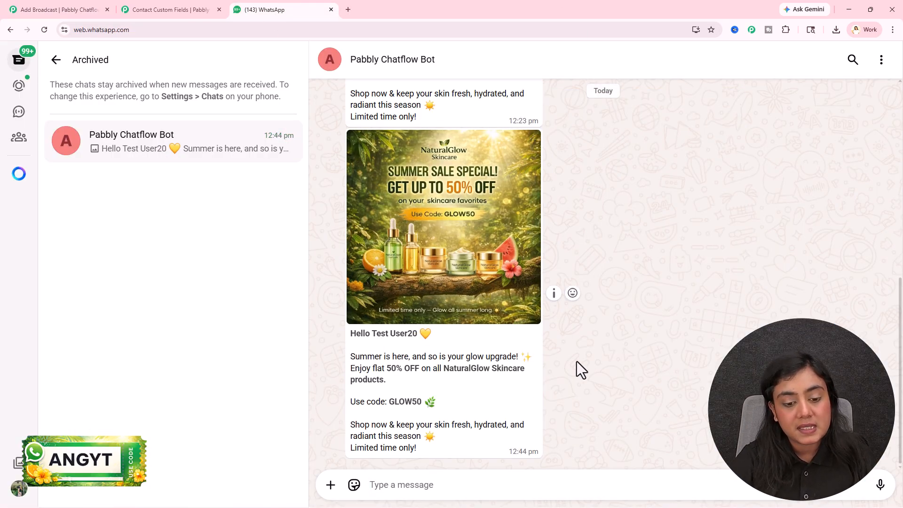
drag(351, 333, 412, 333)
click(417, 333)
drag(345, 357, 517, 449)
scroll(635, 240, up, 3)
scroll(637, 241, down, 3)
click(567, 195)
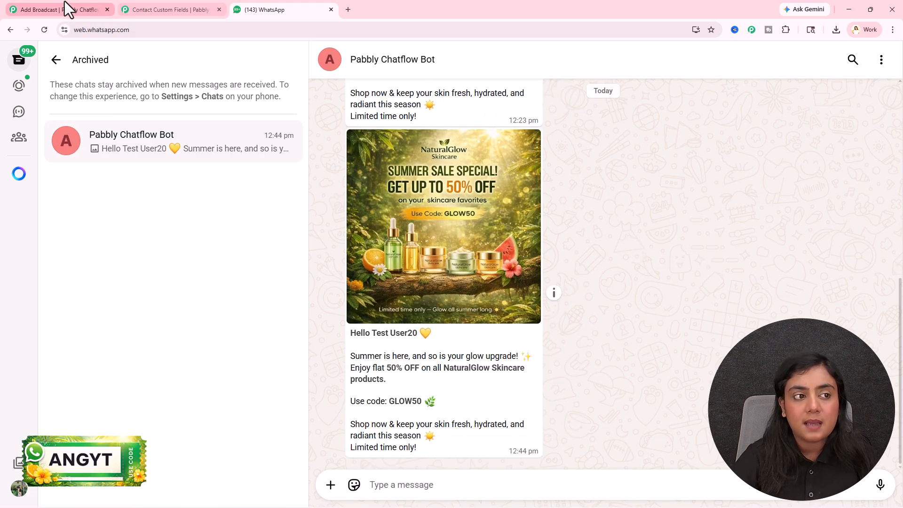
Return to the broadcast form in Pabbly Chatflow, choose to schedule it for later, and set the date to 04/26/2026.
click(38, 10)
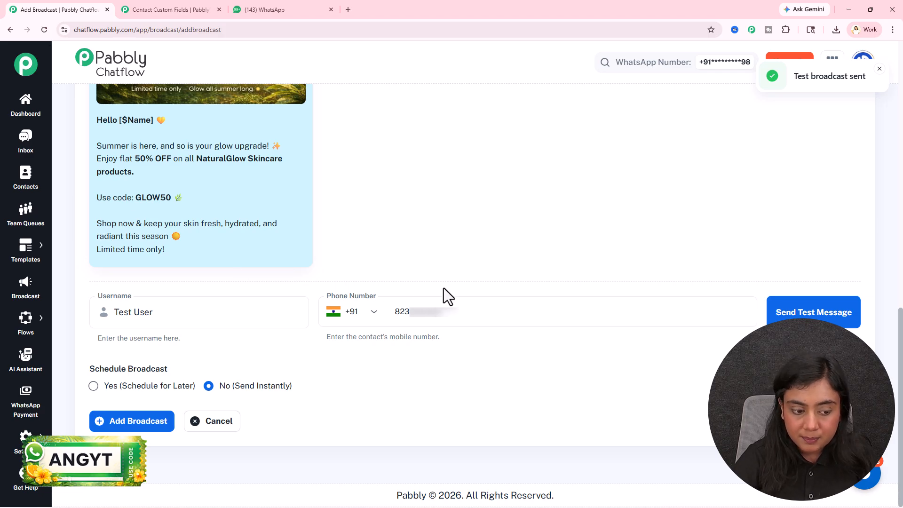
drag(89, 370, 181, 376)
click(258, 369)
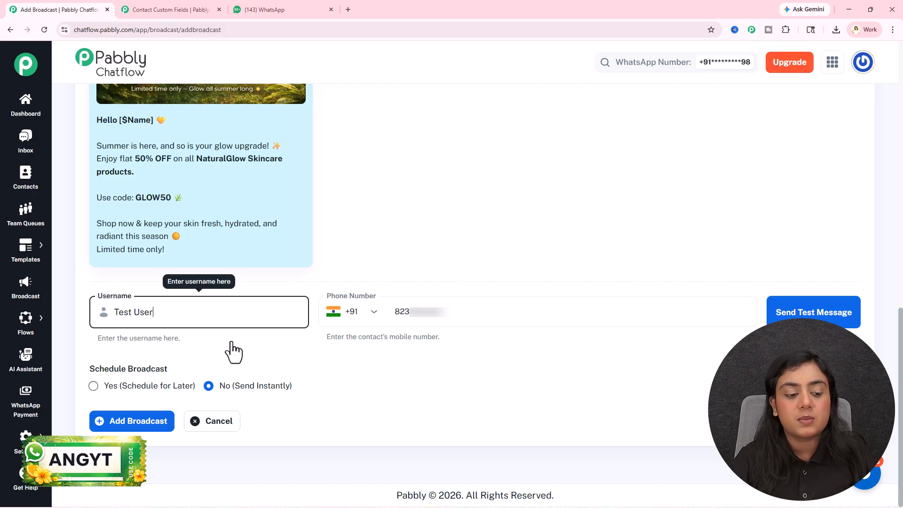
click(157, 386)
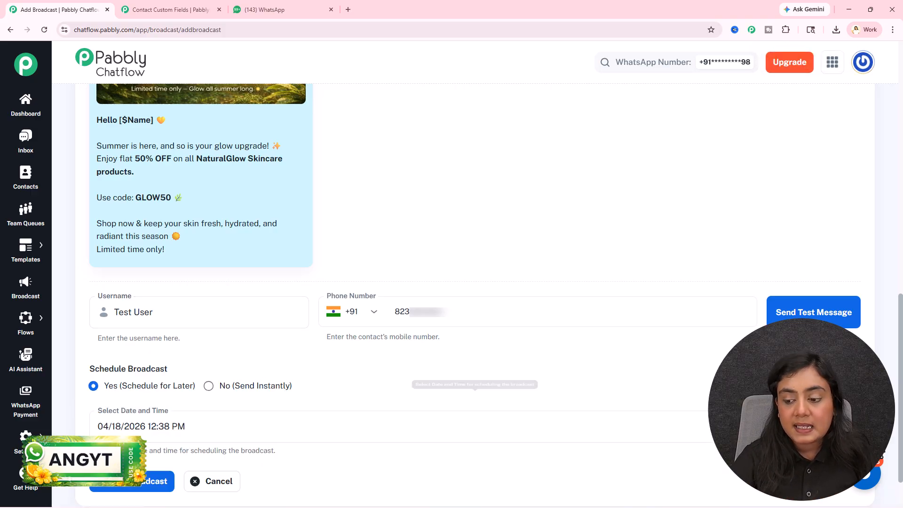
click(475, 426)
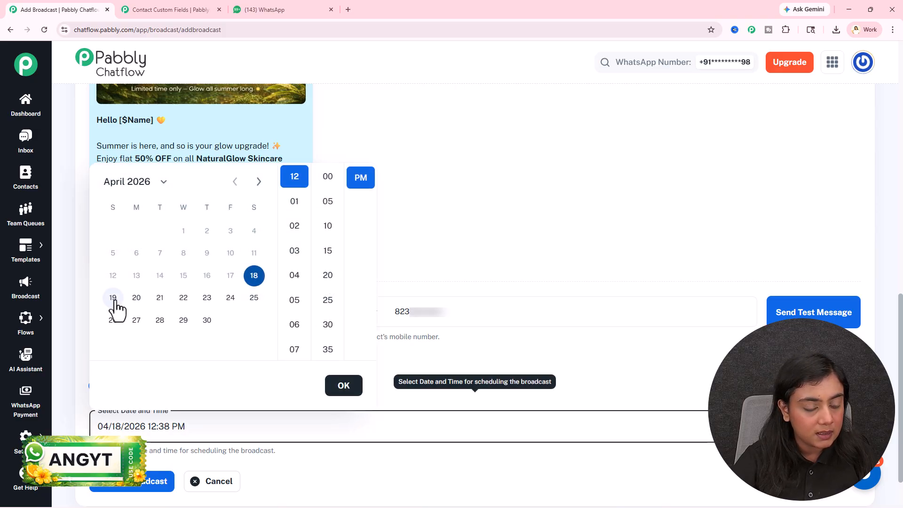
click(113, 320)
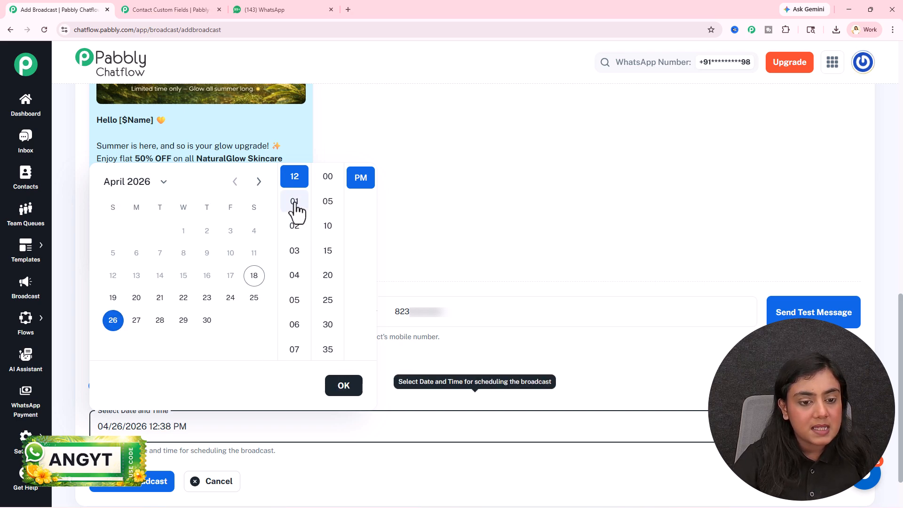
click(337, 396)
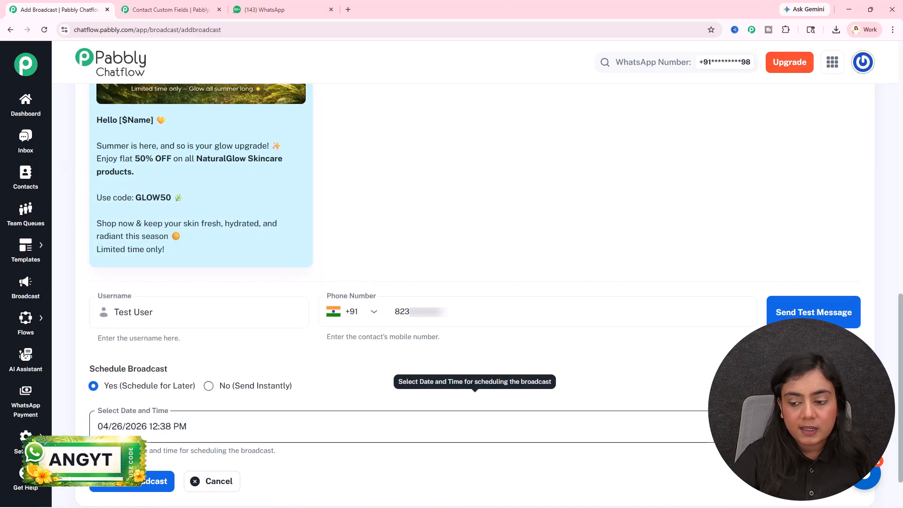
Set the minutes of the scheduled broadcast time to 00, so that it goes out at 12:00 PM.
click(336, 423)
click(327, 176)
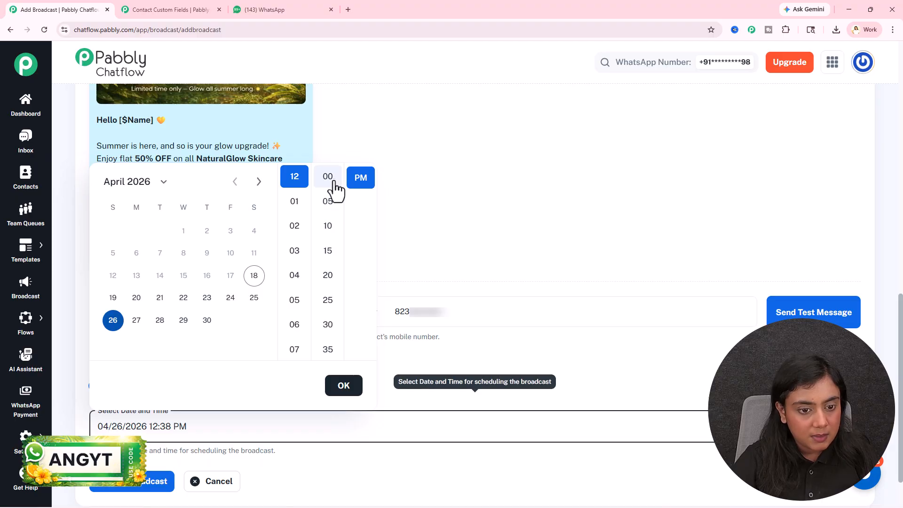
click(330, 392)
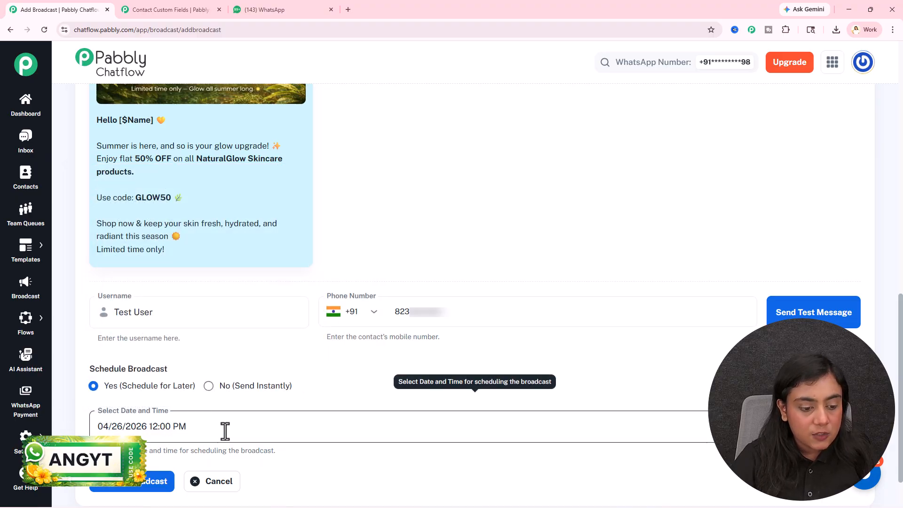
click(115, 340)
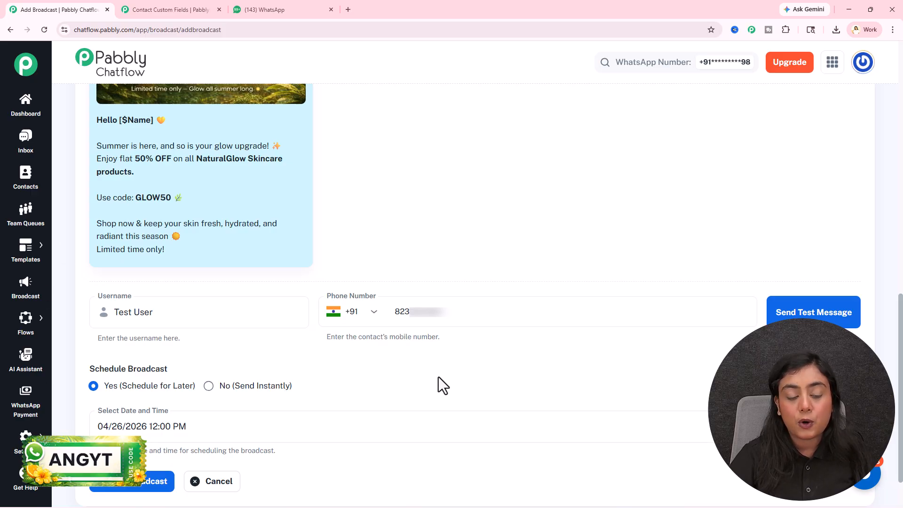
Add the scheduled Summer Sale broadcast to the list of WhatsApp campaigns.
scroll(452, 377, down, 2)
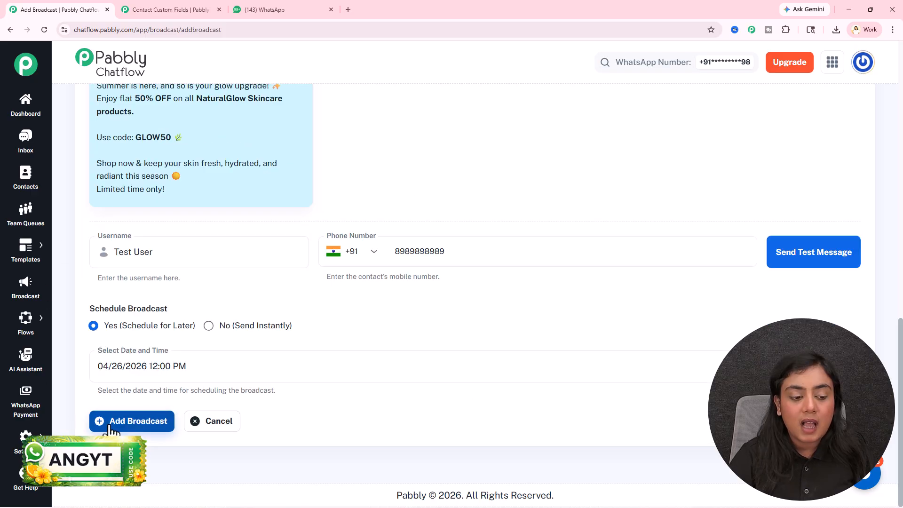
click(116, 425)
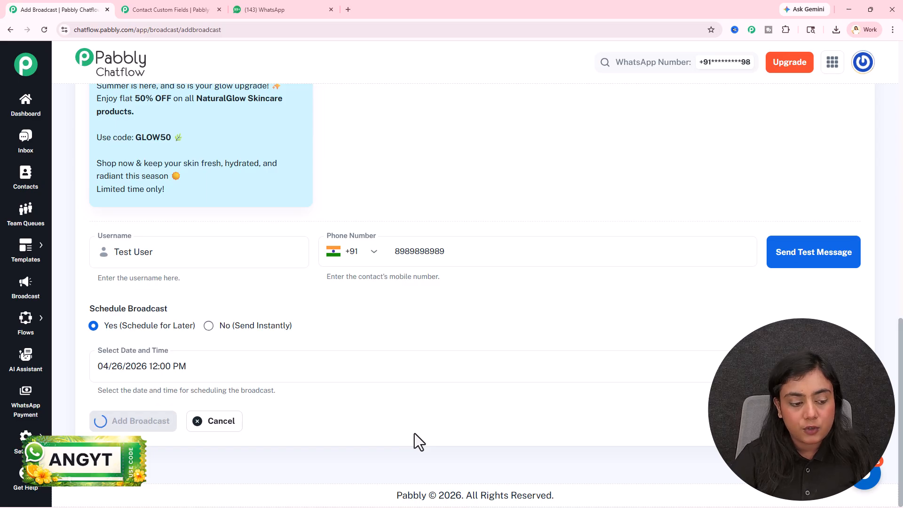
scroll(414, 433, down, 3)
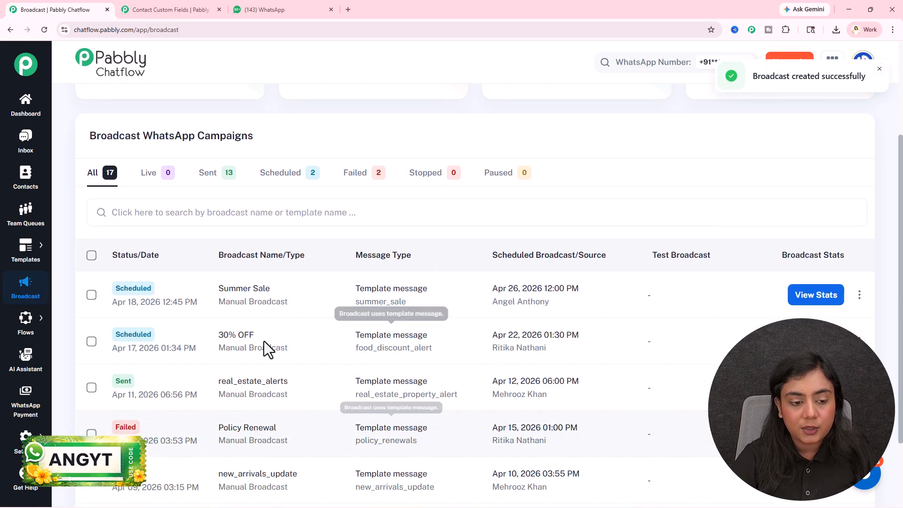
Preview the summer_sale template from the Summer Sale campaign's entry, close it, and check the campaign's scheduled date and time.
click(371, 311)
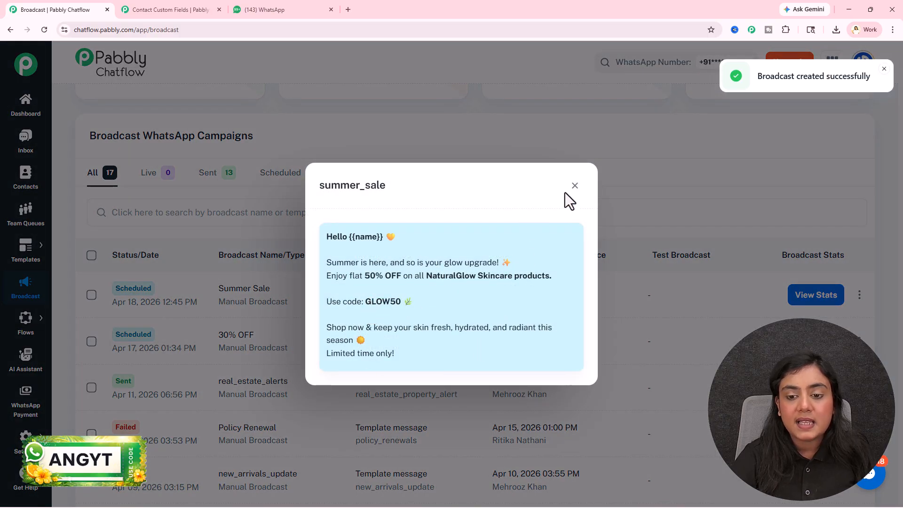
click(579, 191)
drag(492, 288, 577, 286)
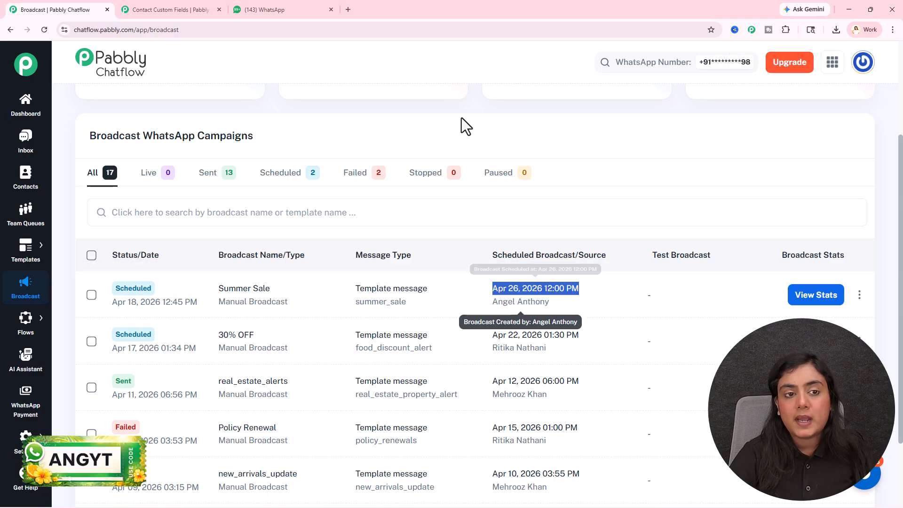
Look at the test message in WhatsApp Web again, and return to Pabbly Chatflow to view the broadcast overview.
click(302, 9)
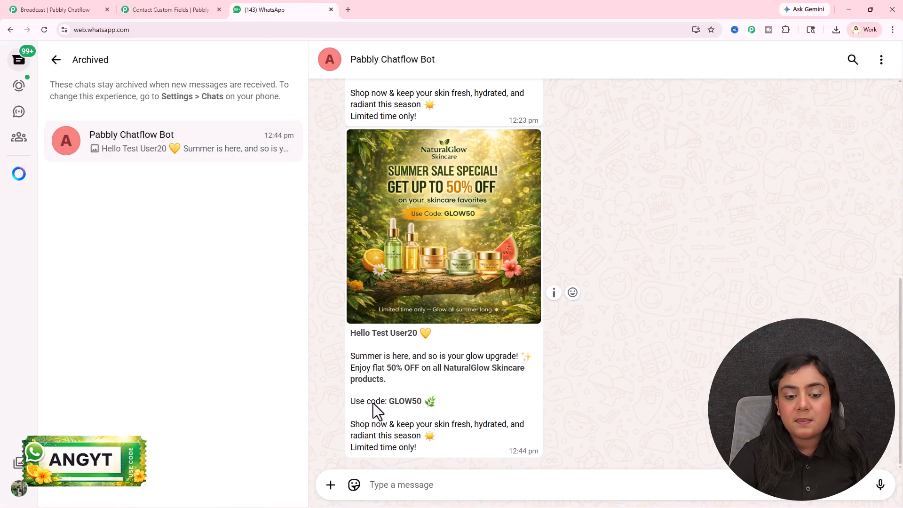
click(54, 8)
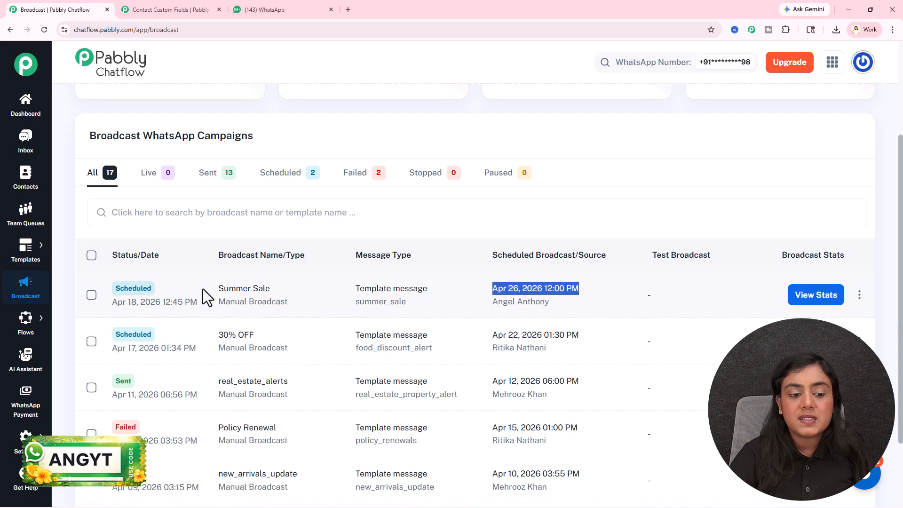
scroll(613, 296, up, 3)
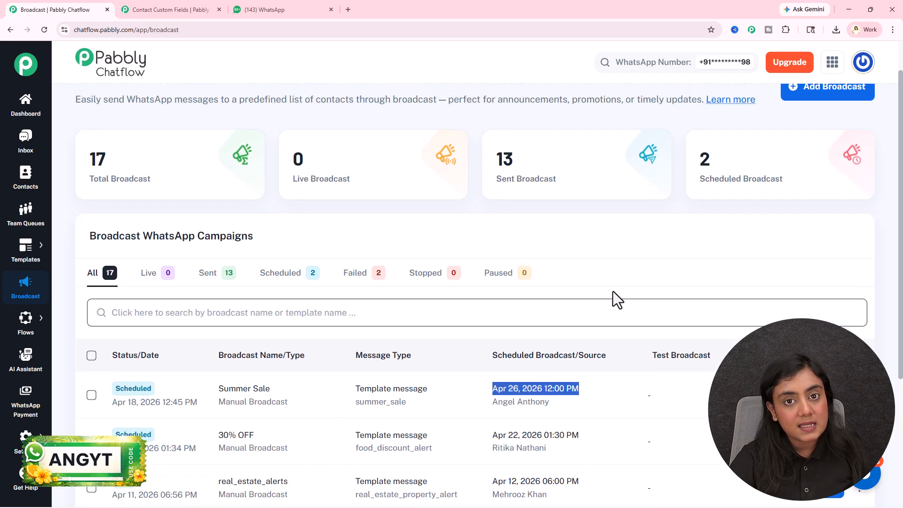